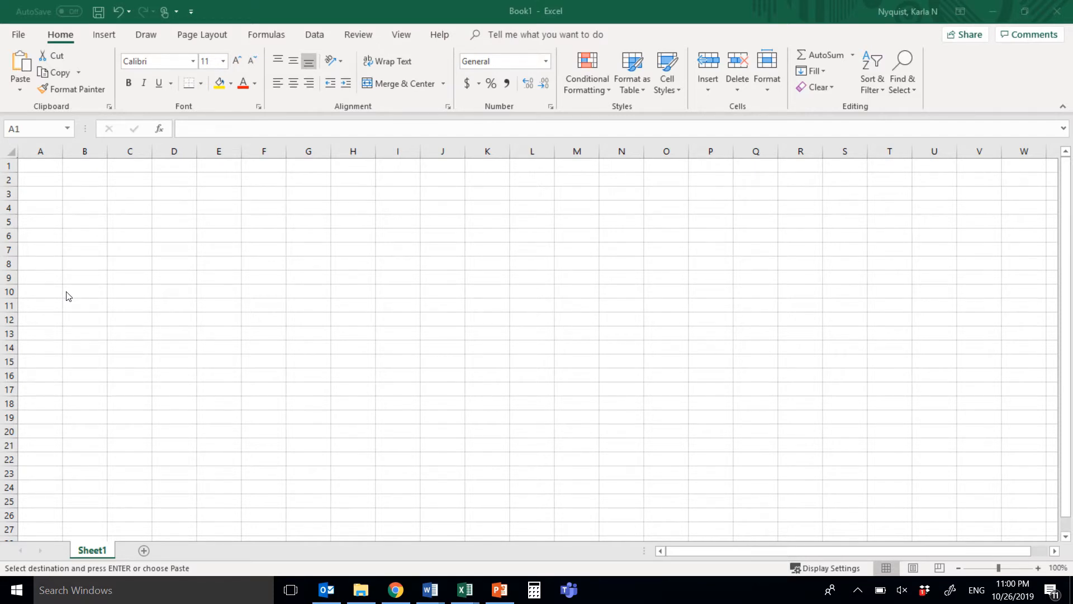
click(17, 590)
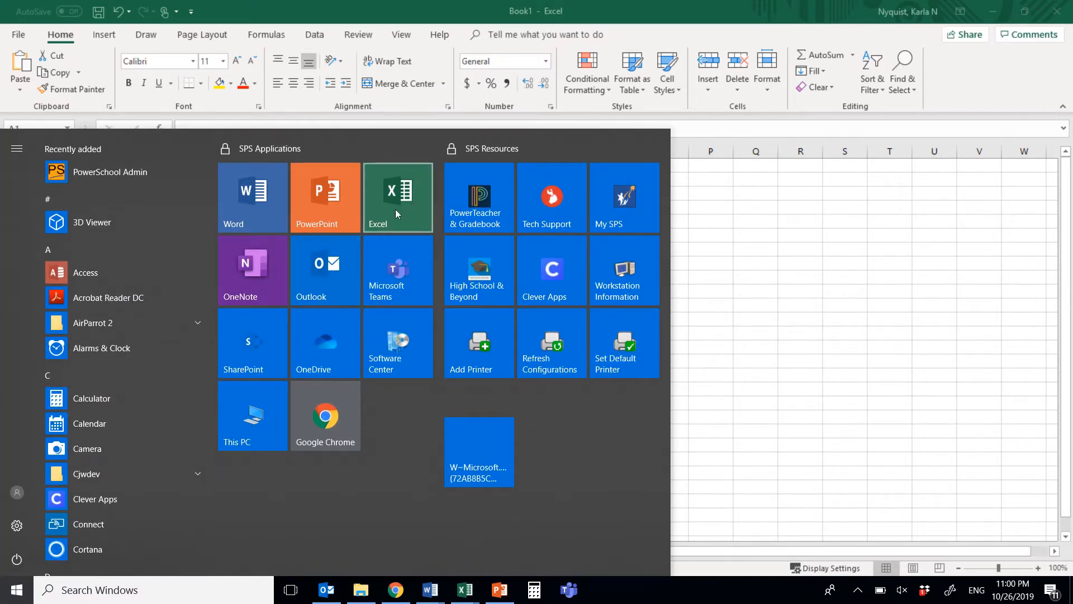
scroll(59, 481, down, 5)
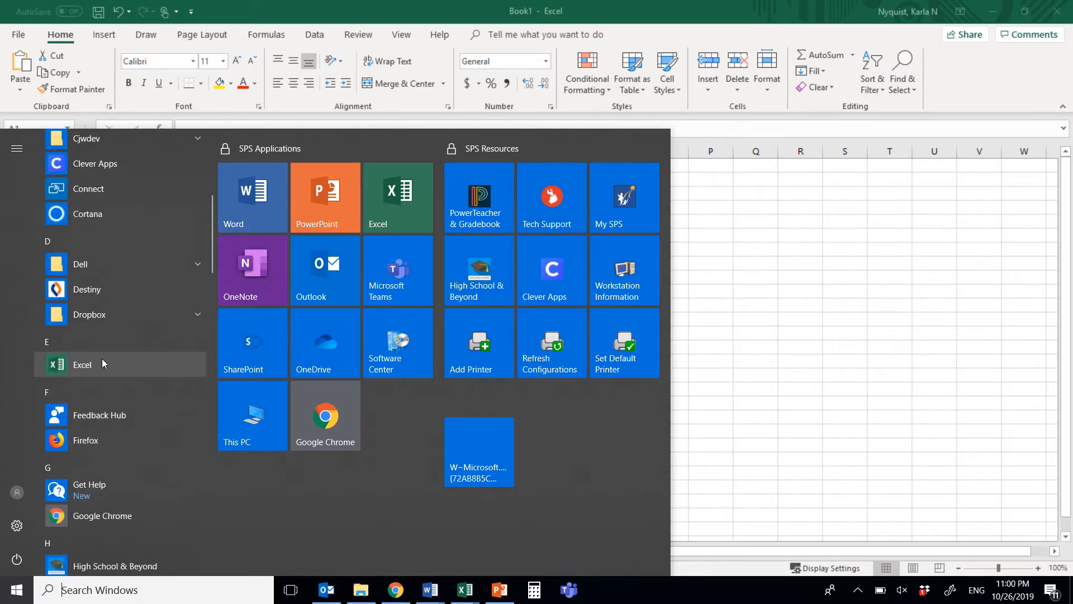
click(729, 234)
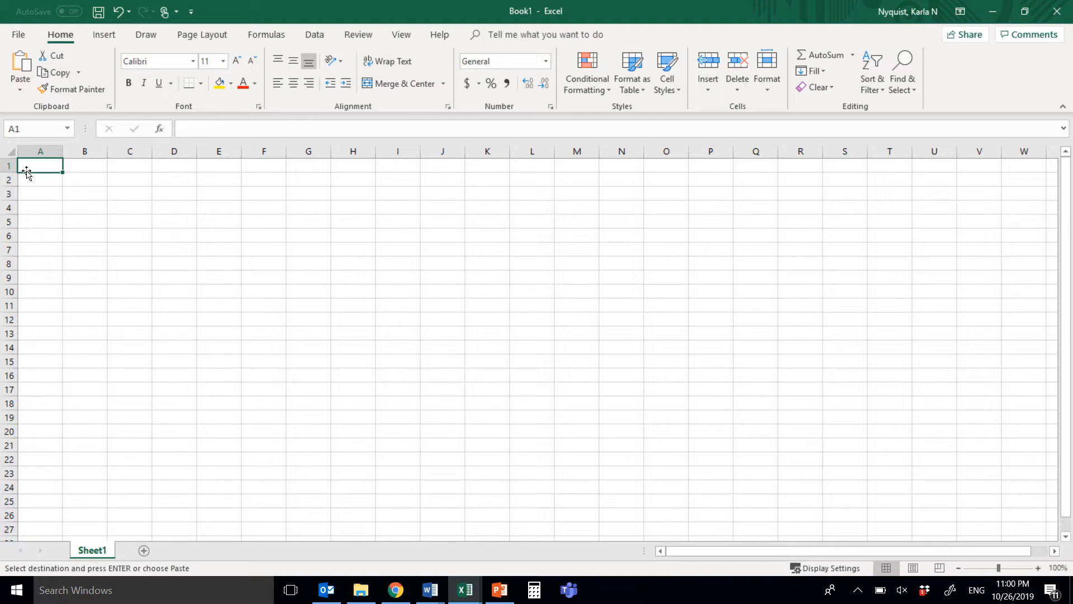
Step: Enter the labels "Condition 1" in cell A1 and "Condition 2" in cell H1
text(Cond)
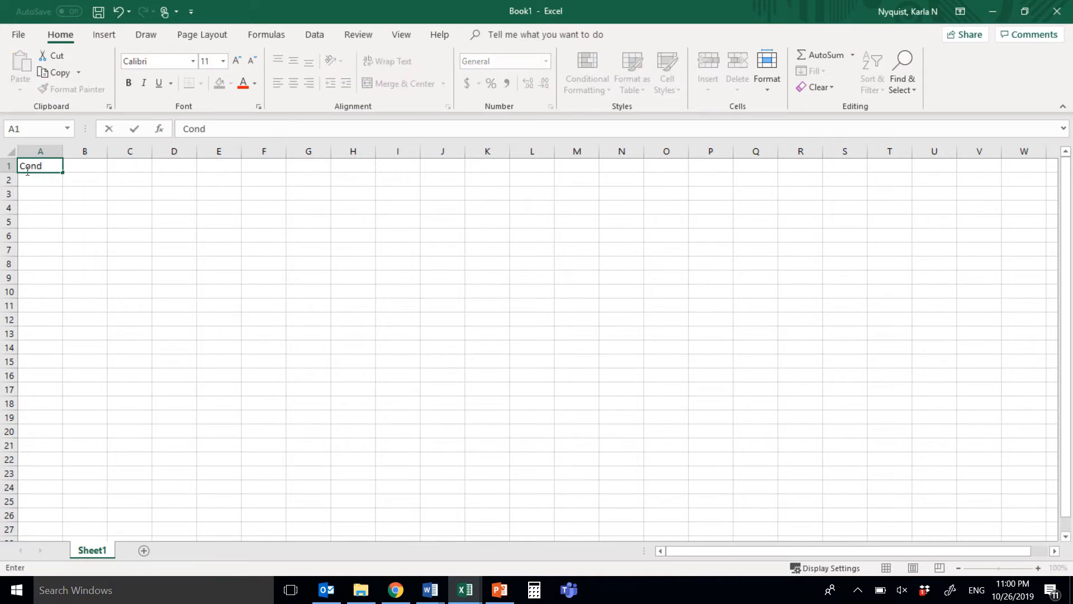
text(ition 1)
click(364, 166)
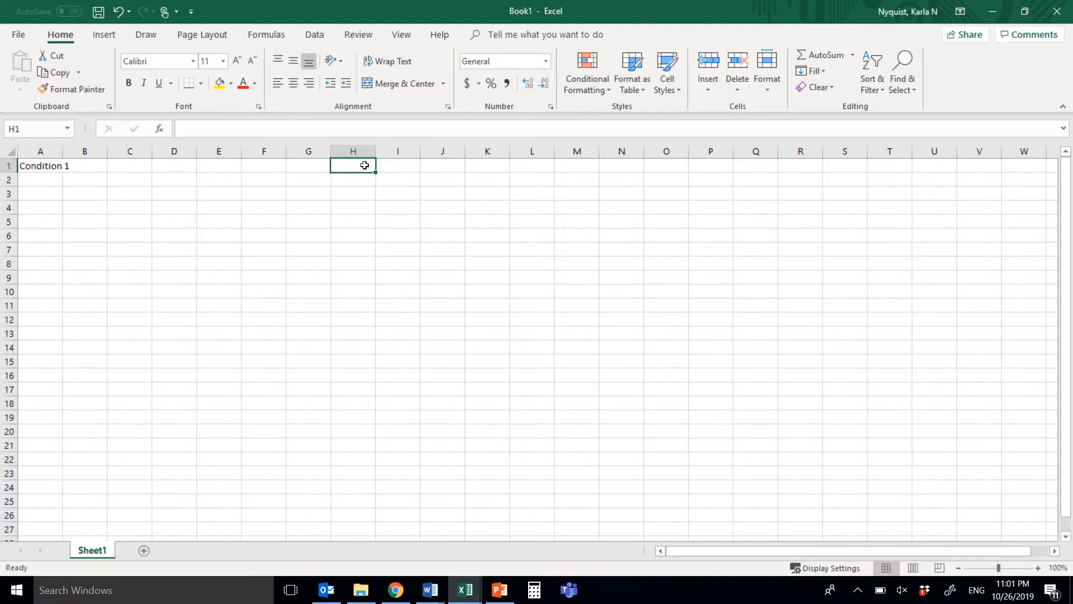
text(Condition 2)
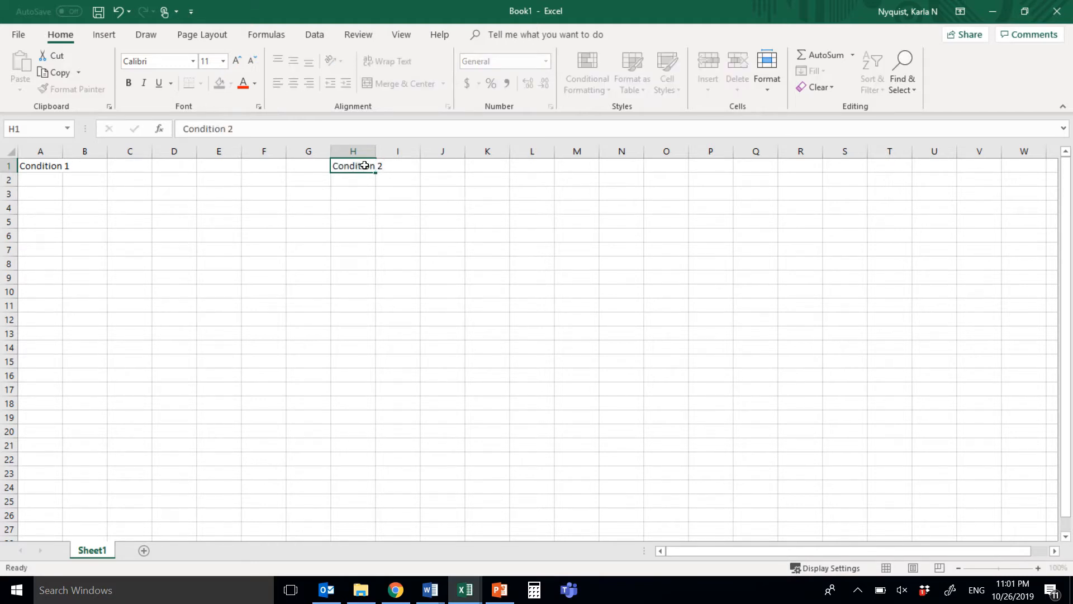
key(Return)
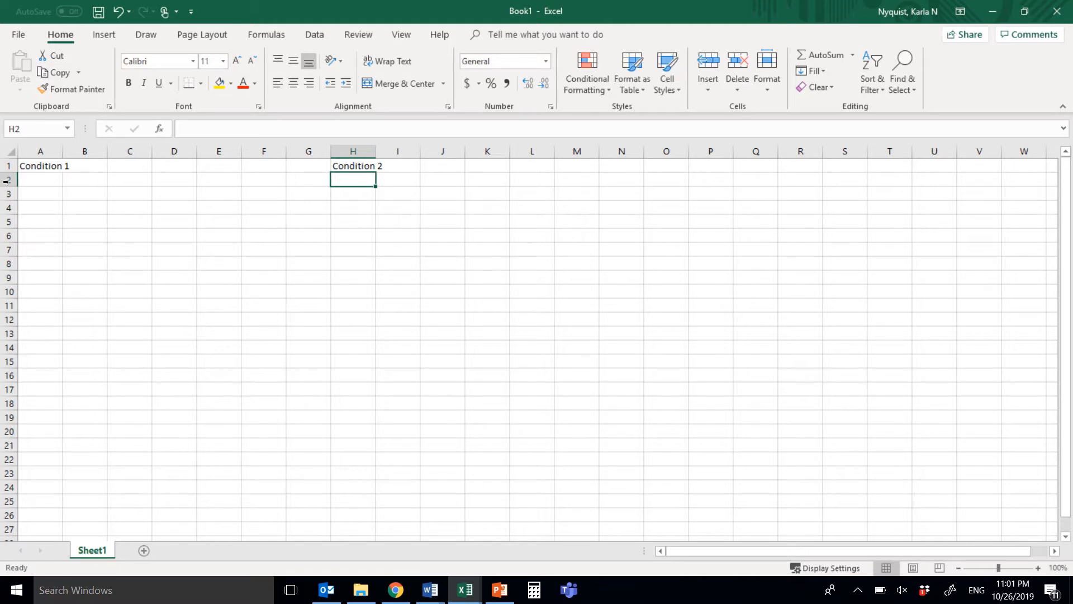
Step: Enter the heading "Participants" in A2 and number the participants 1 to 10 in A3:A12 by extending the series 1, 2, 3
click(49, 178)
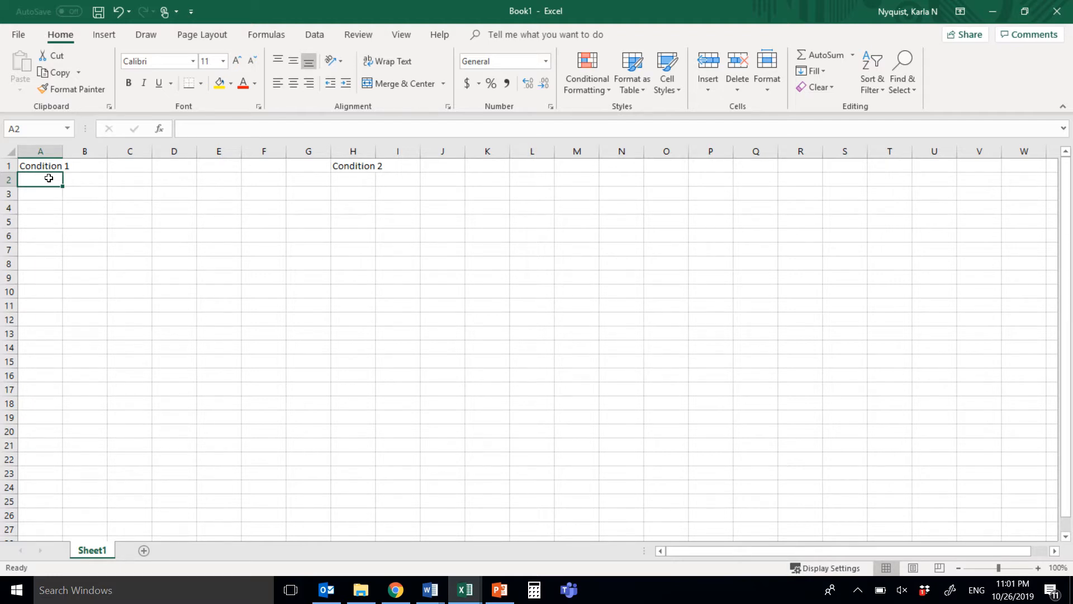
text(Participants)
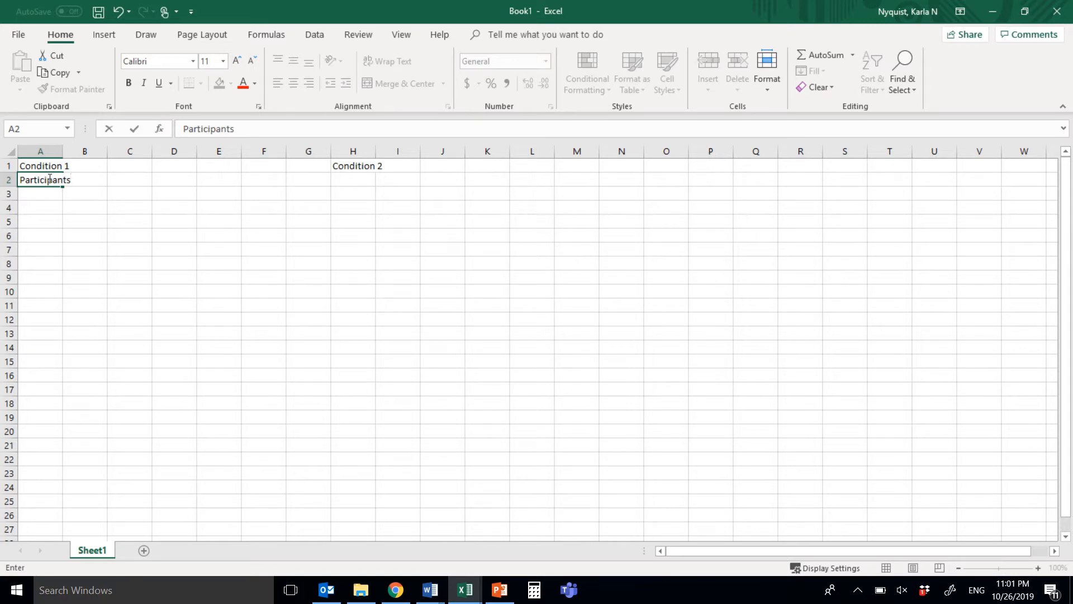
key(Return)
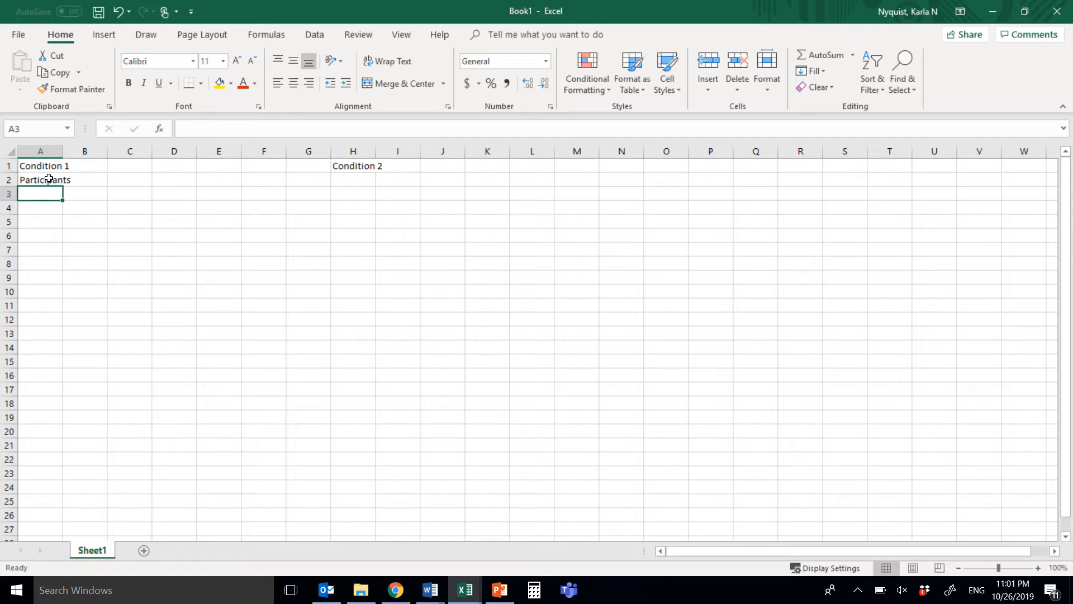
text(1)
key(Return)
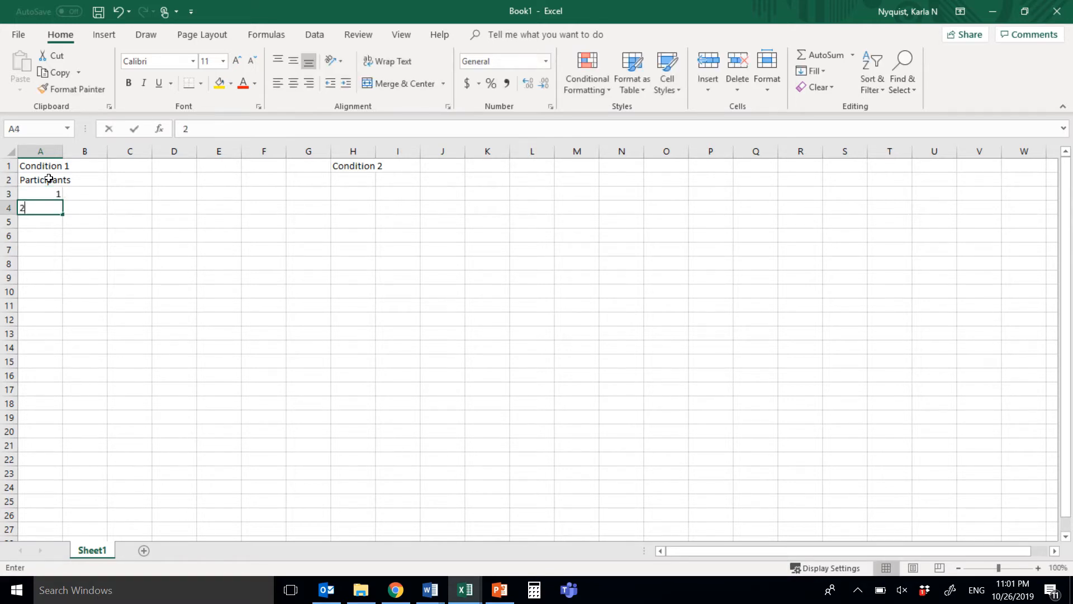
text(2)
key(Return)
text(3)
key(Return)
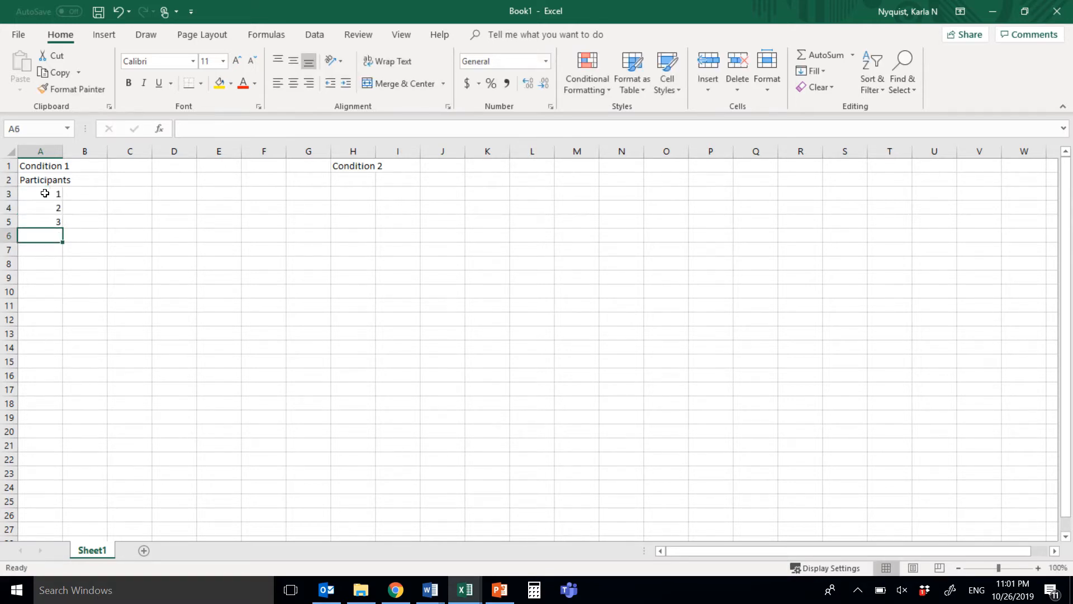
drag(44, 193, 45, 221)
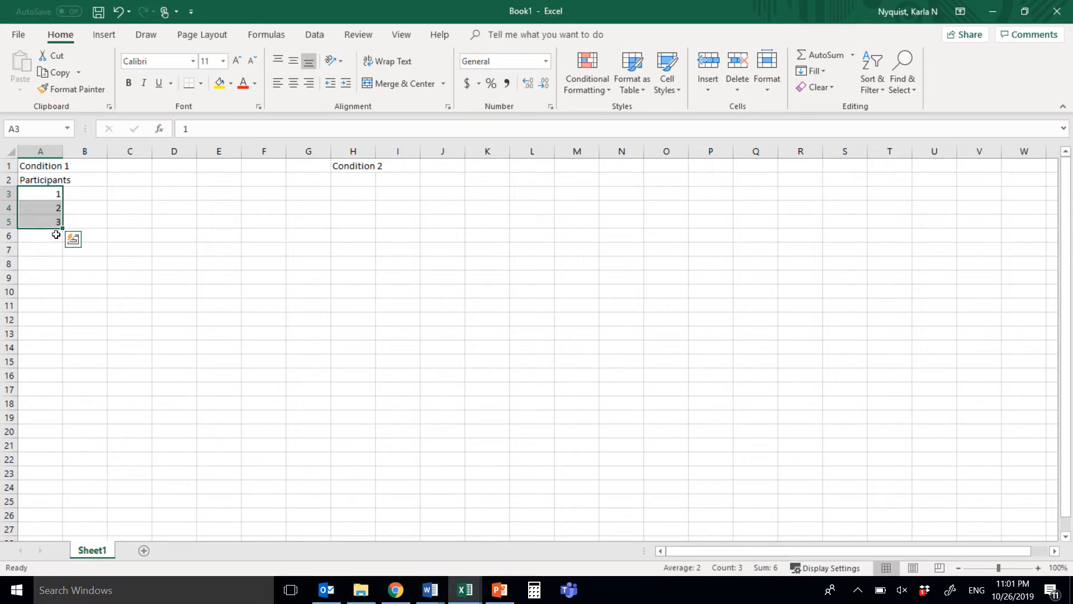
drag(62, 228, 61, 325)
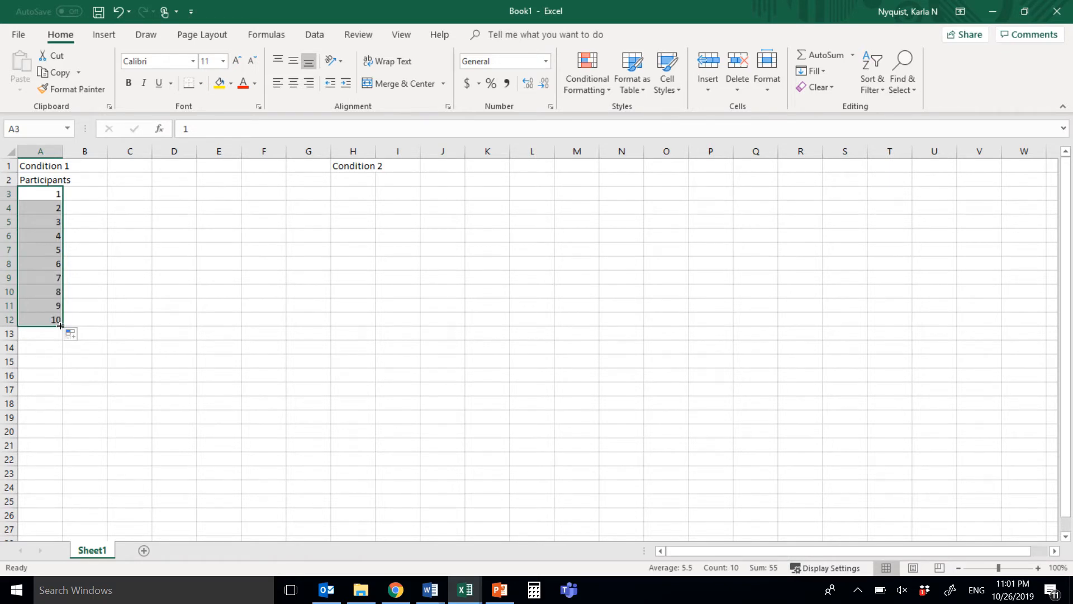
Step: Enter the heading "Trial 1" in B2 and fit column A's width to its contents
click(84, 178)
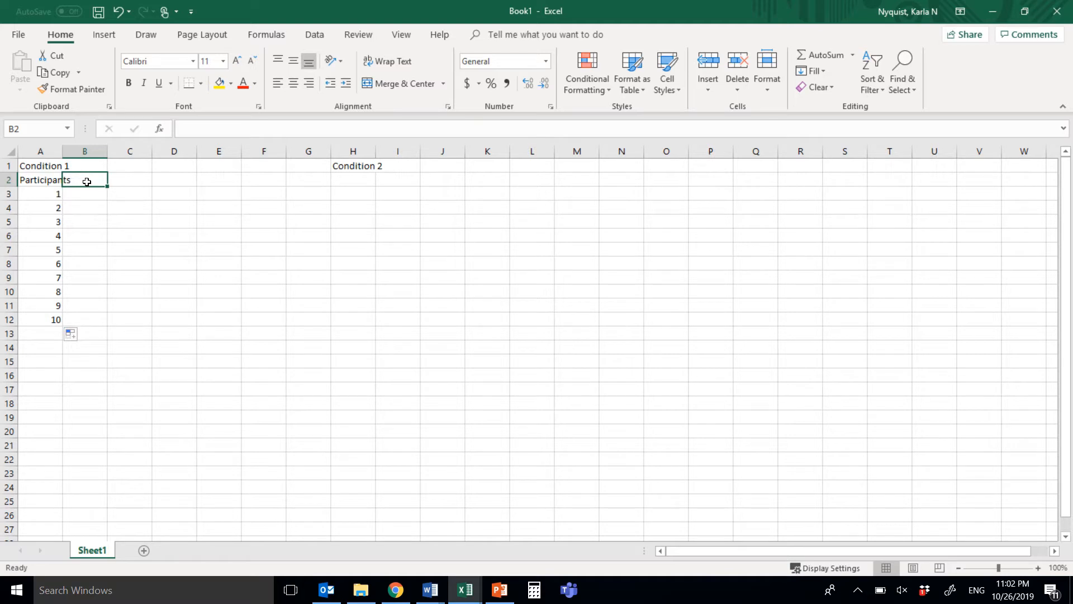
text(Trial 1)
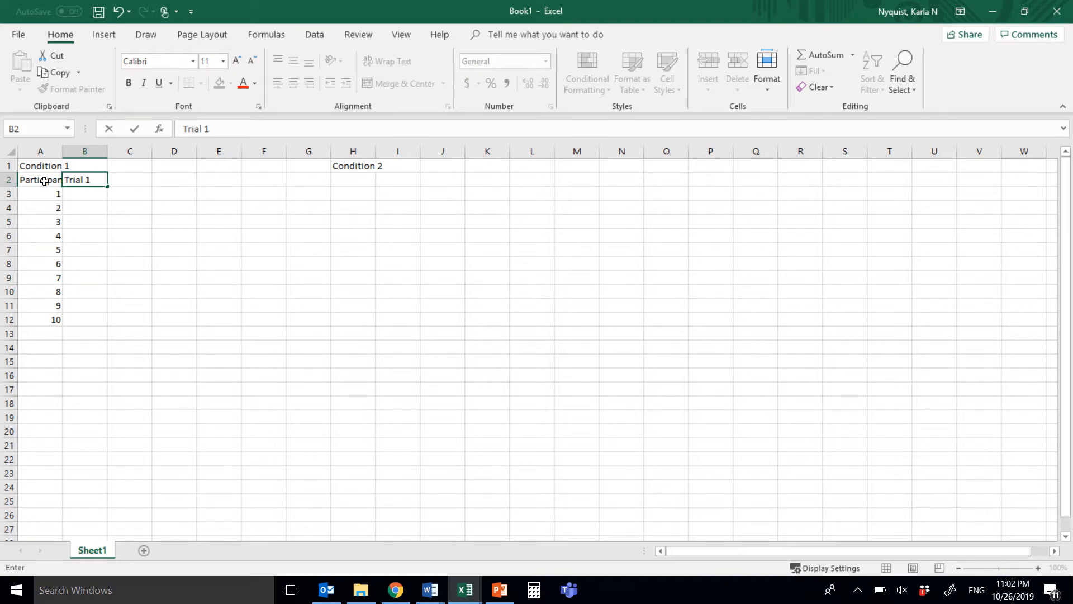
click(107, 232)
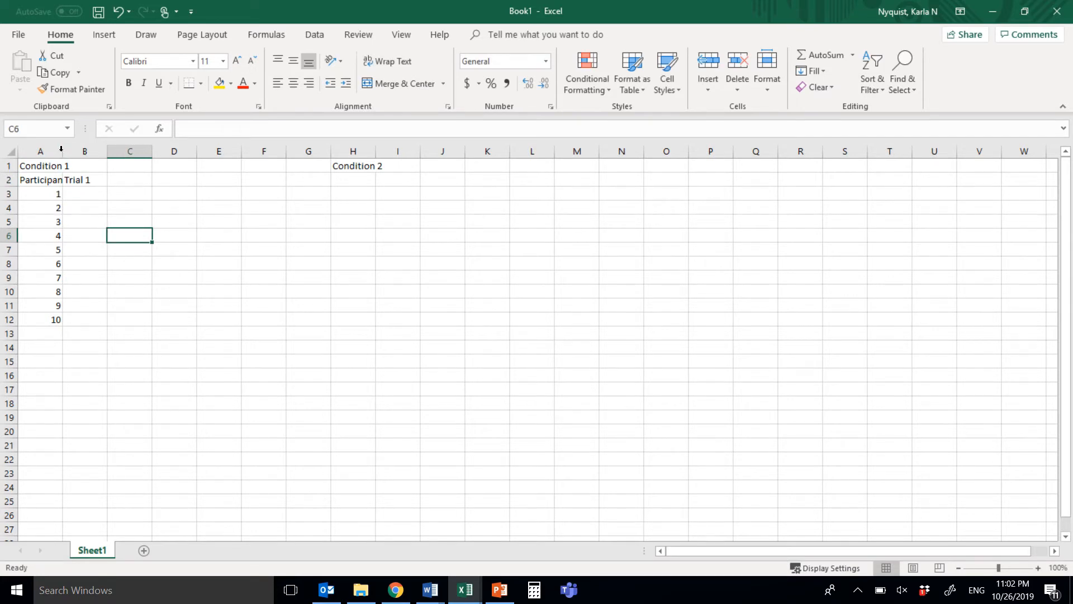
double_click(61, 150)
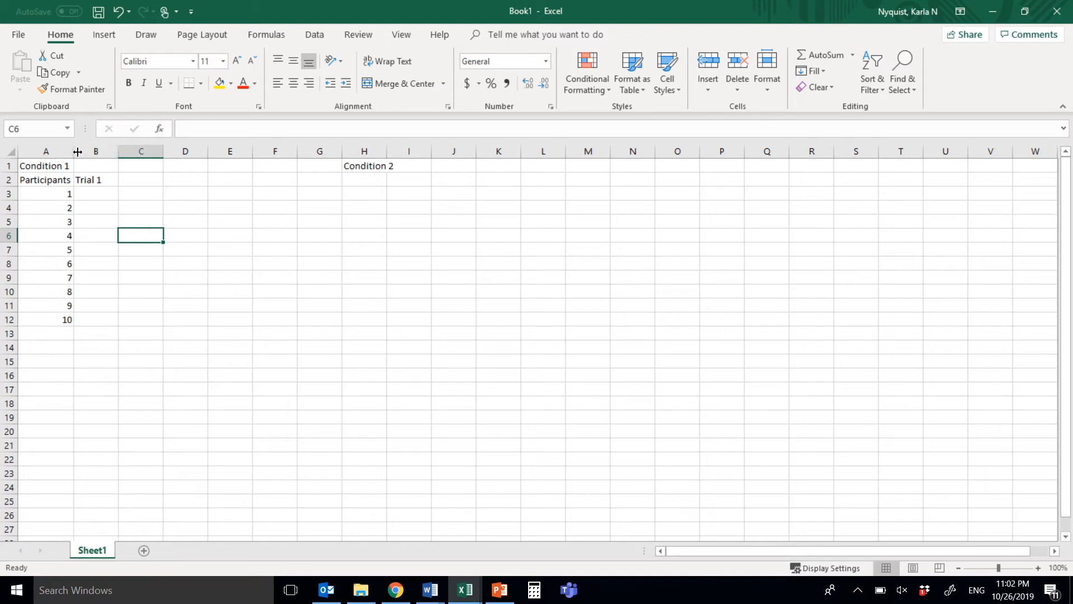
drag(76, 152, 166, 154)
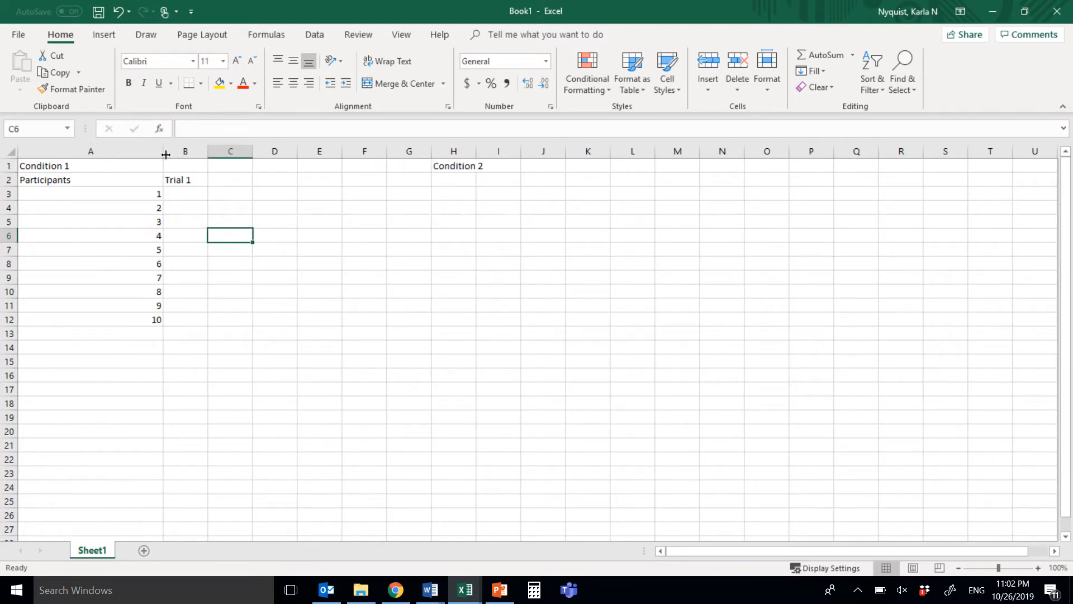
double_click(165, 154)
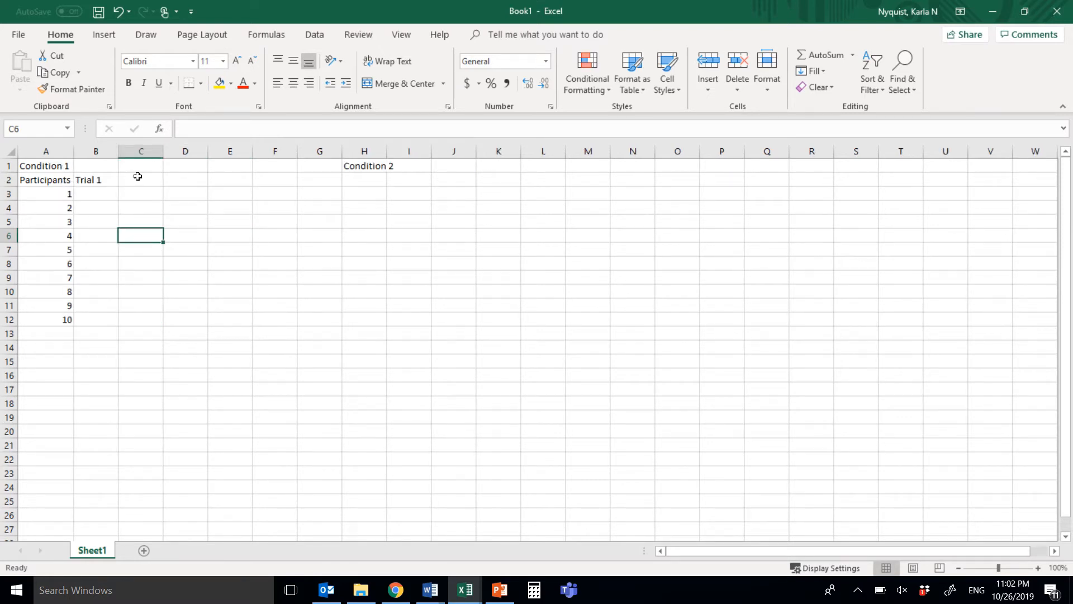
Step: Enter "Audible" in B1 as the description of Condition 1
click(94, 180)
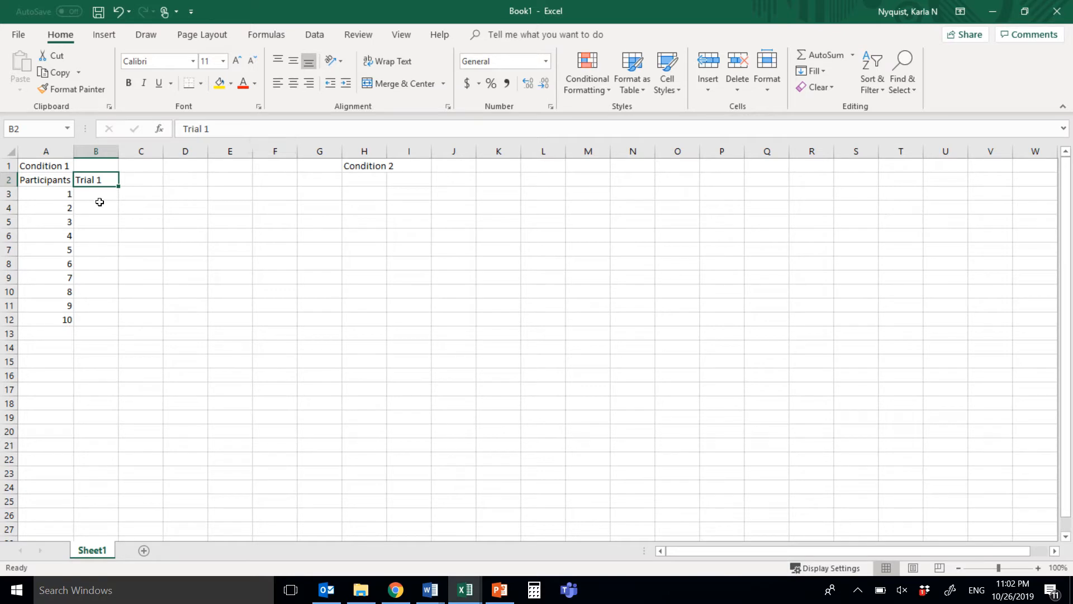
click(95, 166)
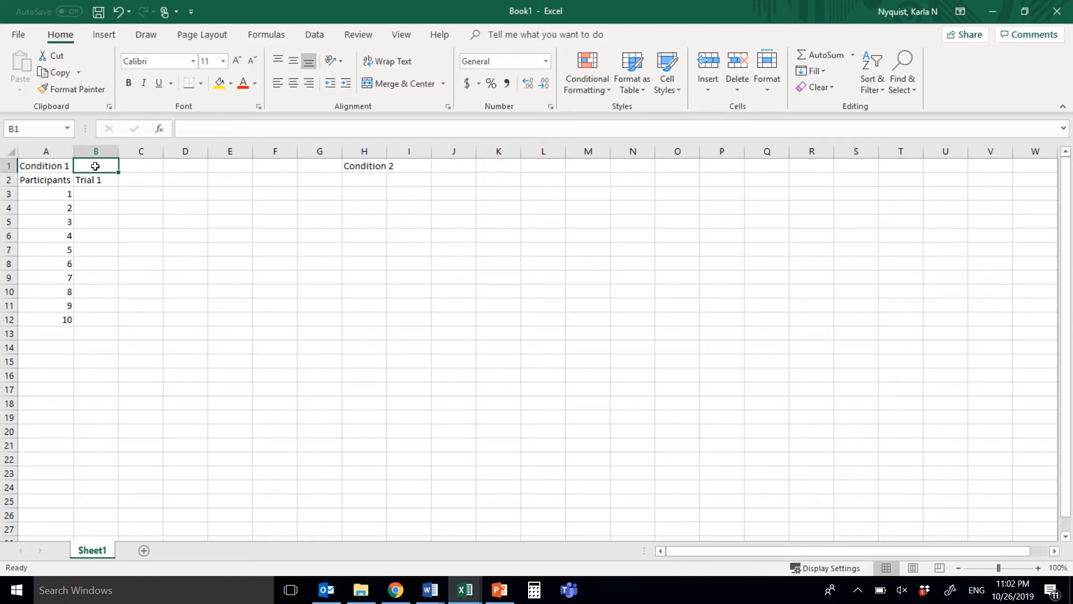
text(Audible)
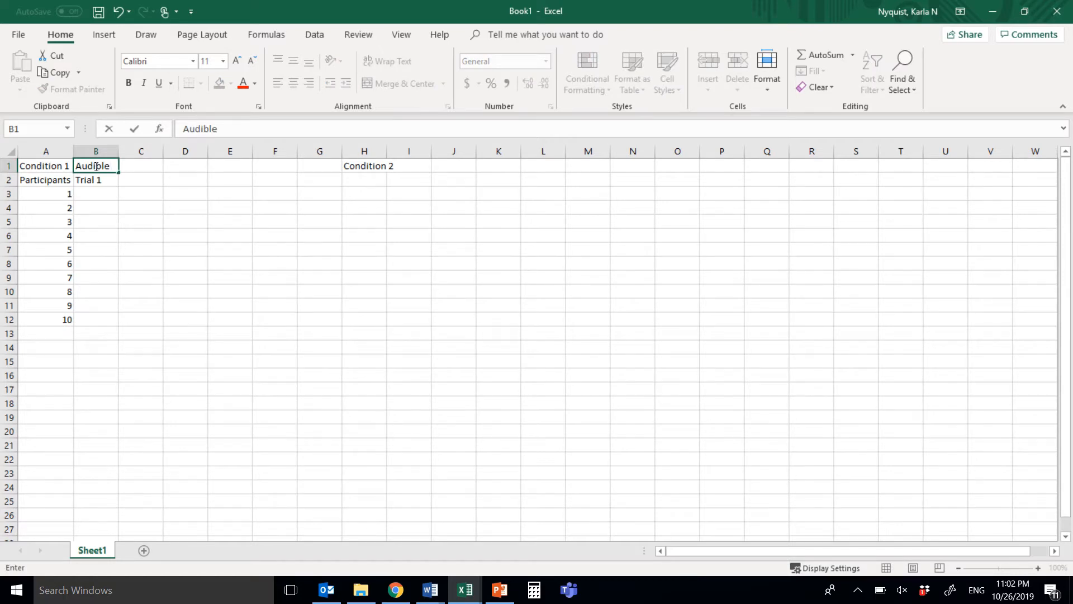
Step: Add the unit to the B2 heading so it reads "Trial 1 (ms)", and fit column B's width to its contents
click(98, 181)
click(297, 124)
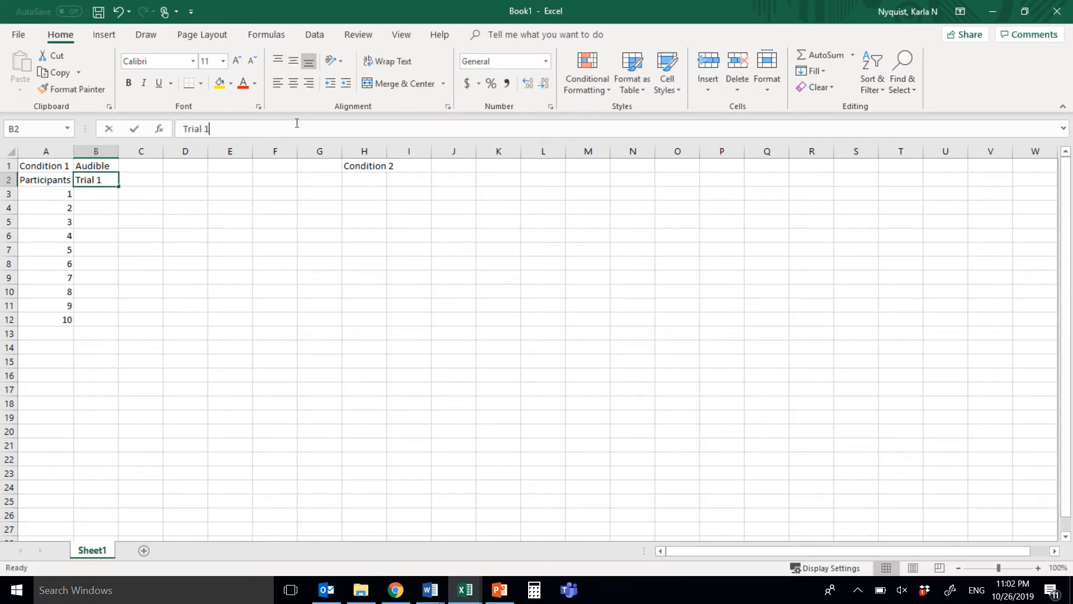
text((ms))
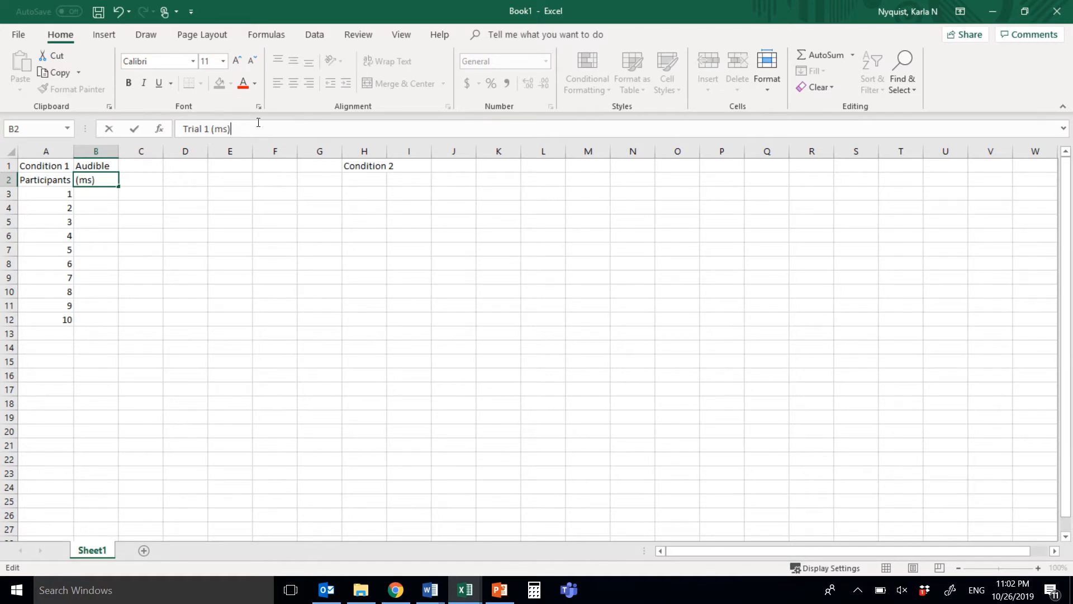
key(Return)
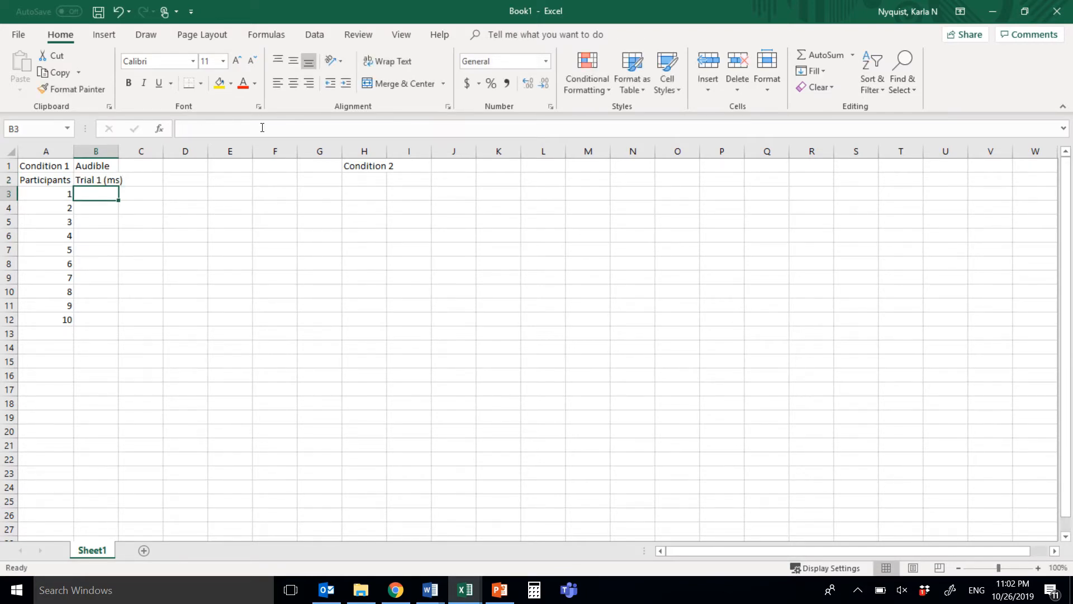
double_click(120, 150)
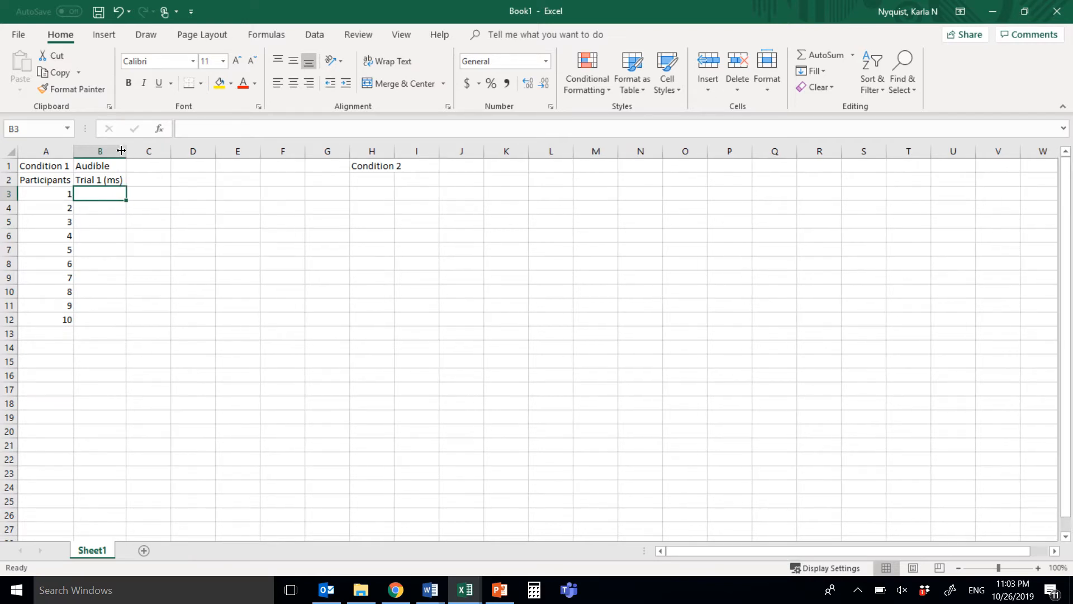
Step: Enter the headings "Trial 2 (ms)" in C2 and "Trial 3 (ms)" in D2
click(161, 182)
text(Tri)
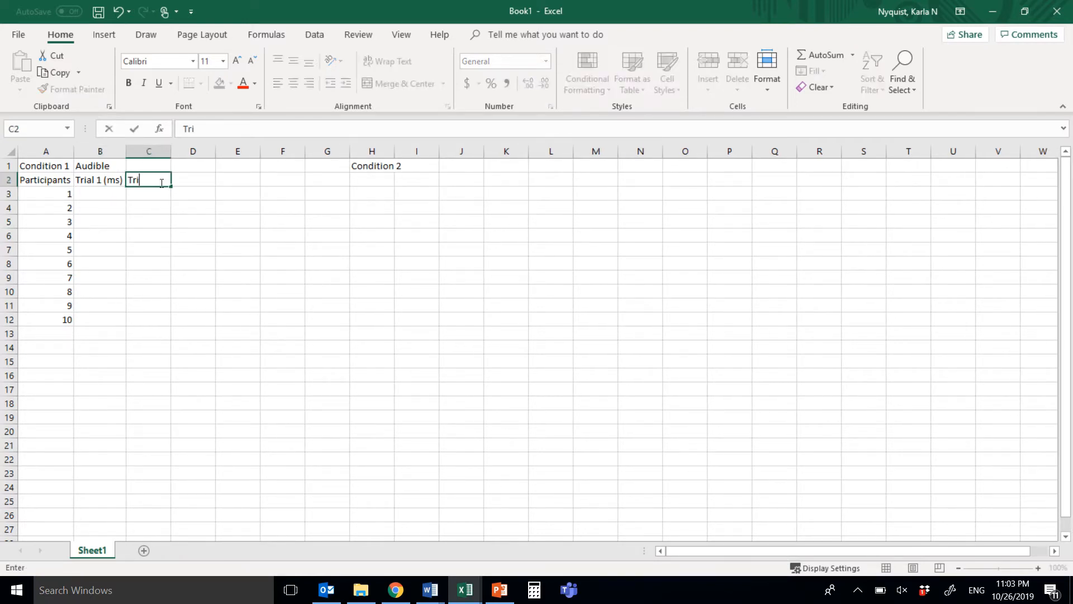
text(al 2 (ms))
key(Tab)
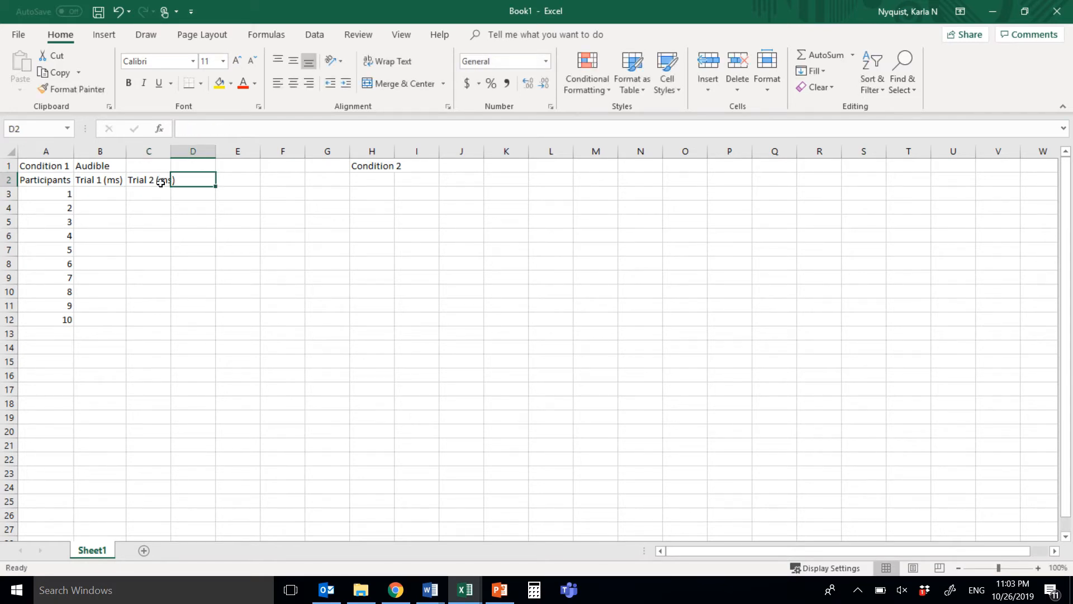
text(Trial )
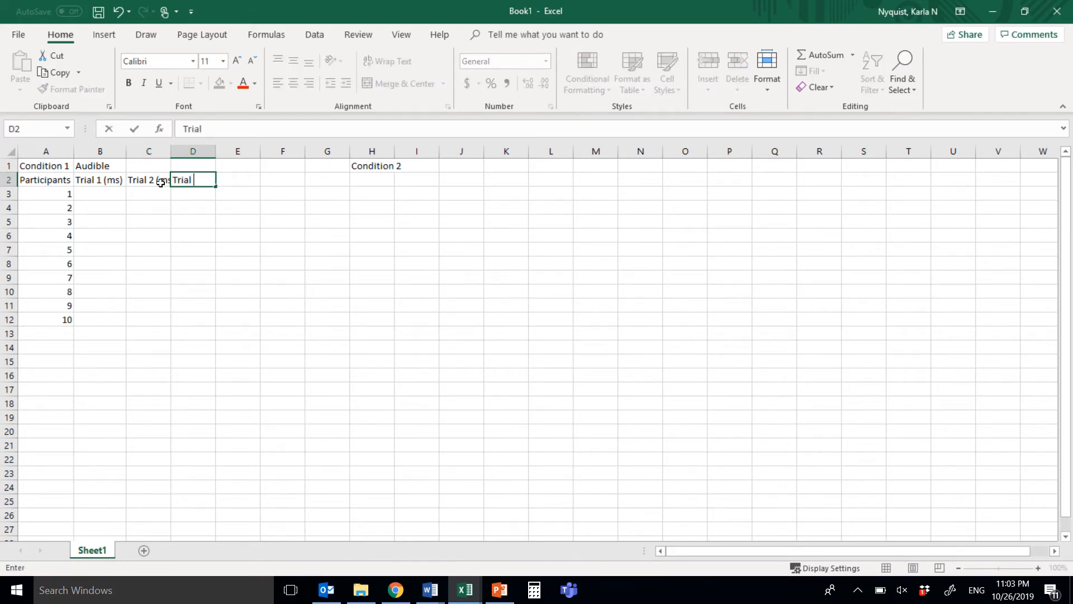
text(3 (ms))
click(172, 234)
Step: Fit the widths of columns C and D to their headings
double_click(170, 152)
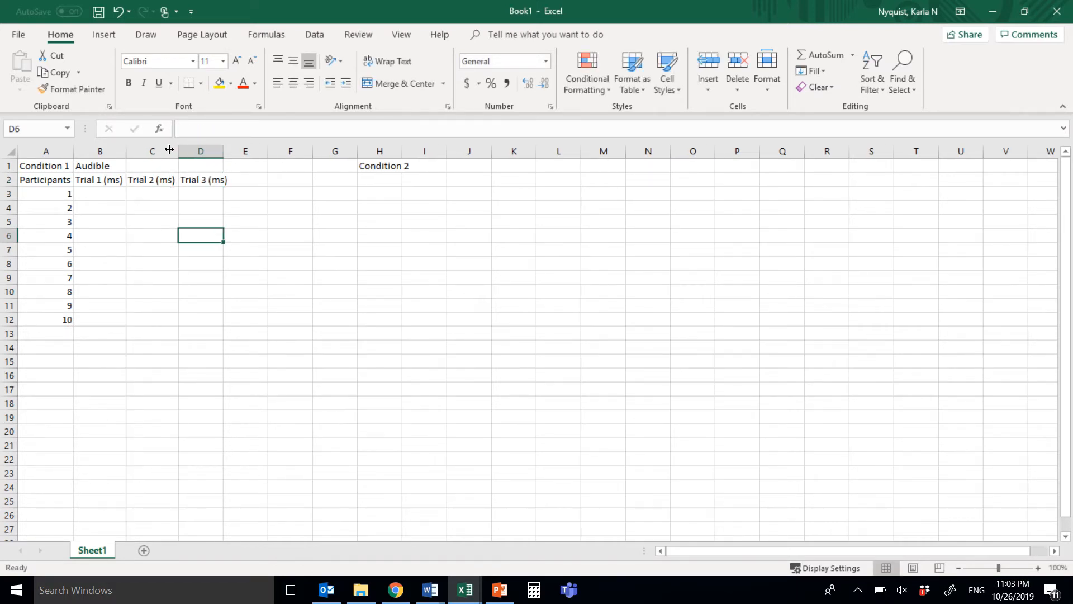
drag(222, 153, 222, 153)
double_click(223, 153)
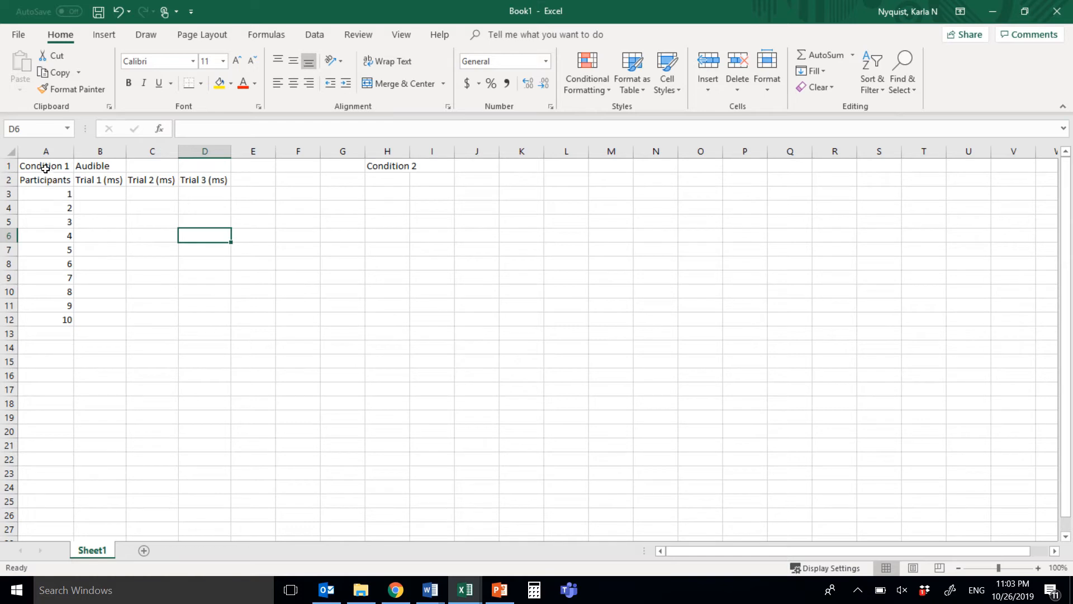
Step: Enter the heading "Average (ms)" in E2, beside the Trial 3 heading
drag(42, 165, 195, 314)
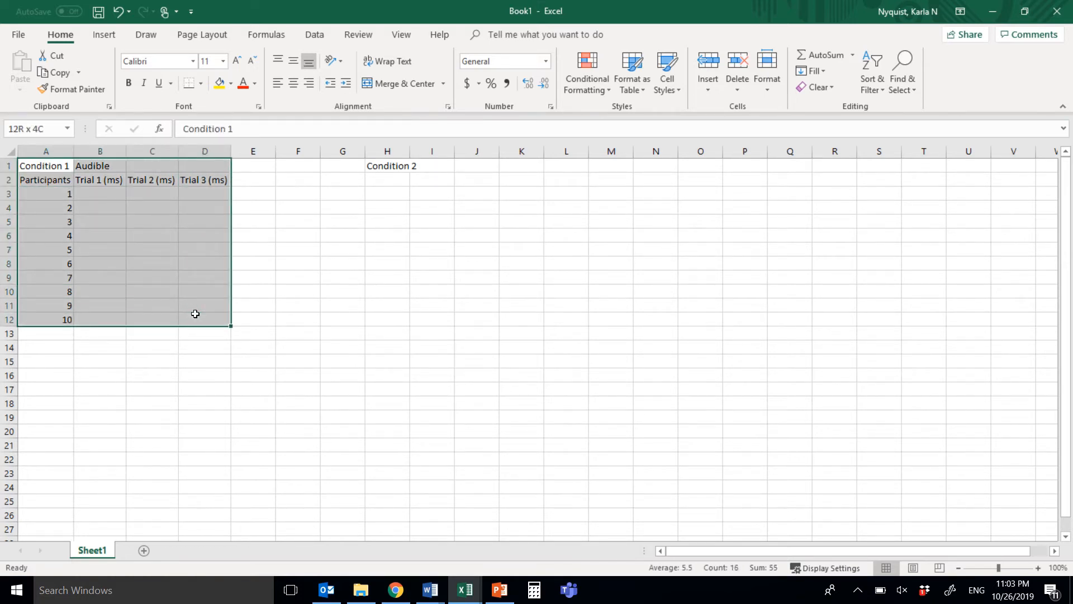
click(269, 178)
text(Aver)
text(age)
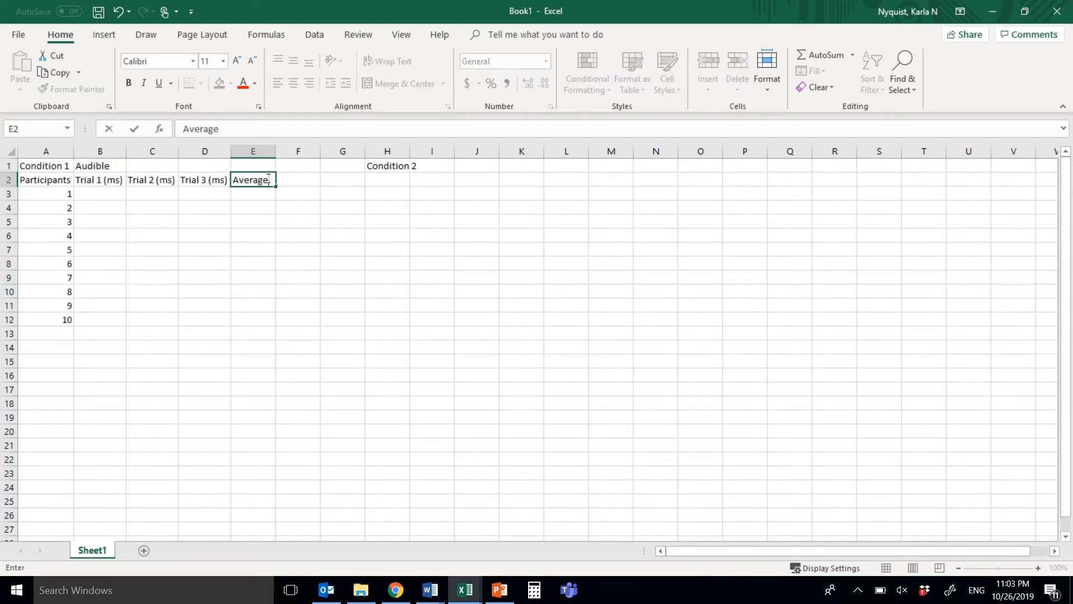
text( (ms))
click(270, 222)
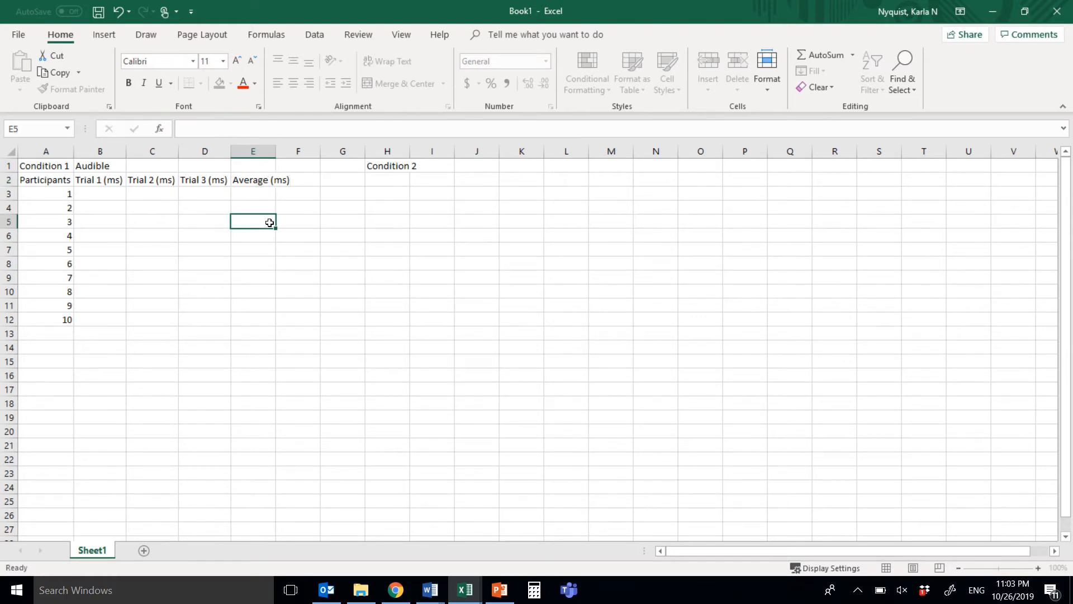
Step: Fit column E's width to its heading and apply all borders to the Condition 1 table, A1:E12
double_click(281, 148)
drag(51, 162, 257, 325)
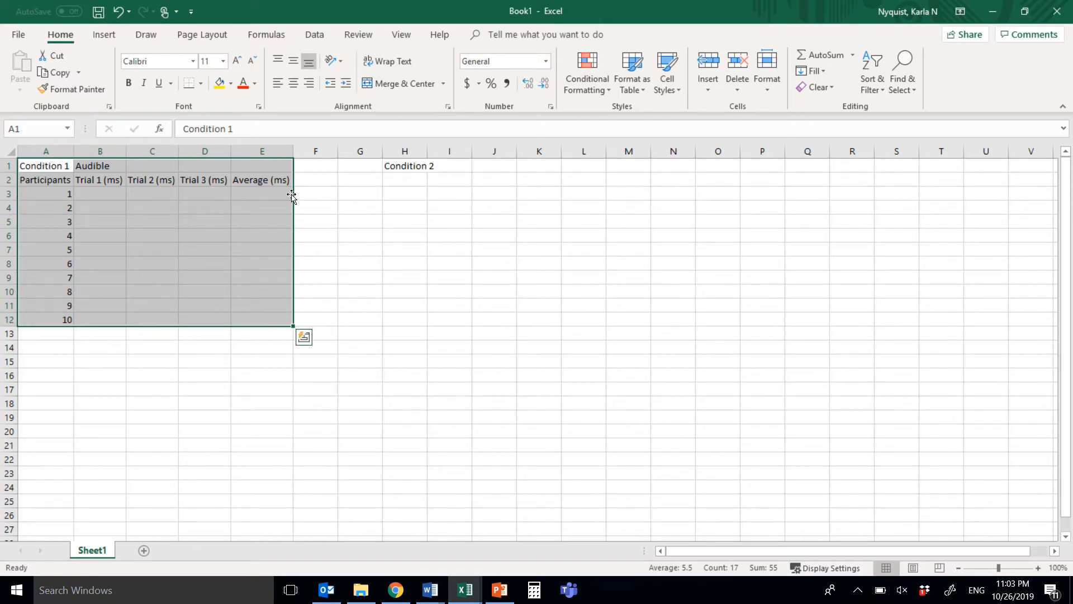
click(319, 303)
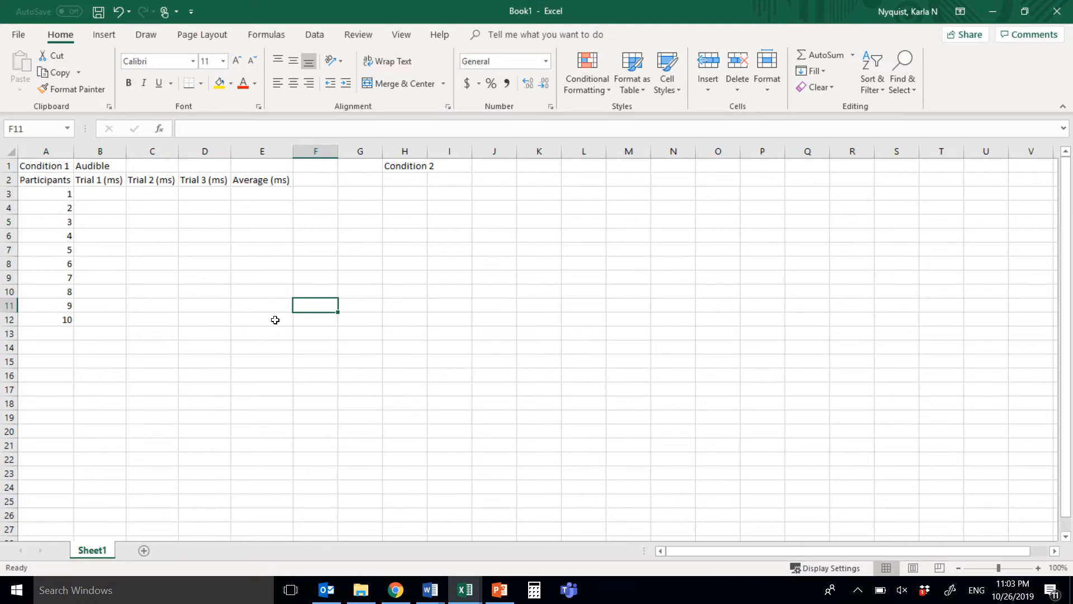
drag(275, 320, 56, 164)
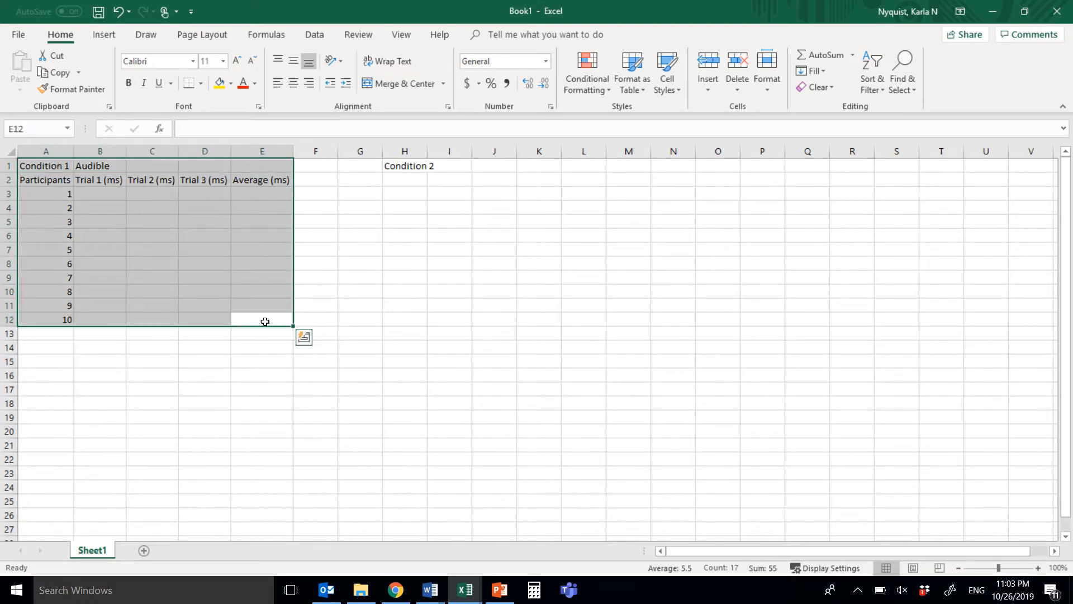
click(141, 357)
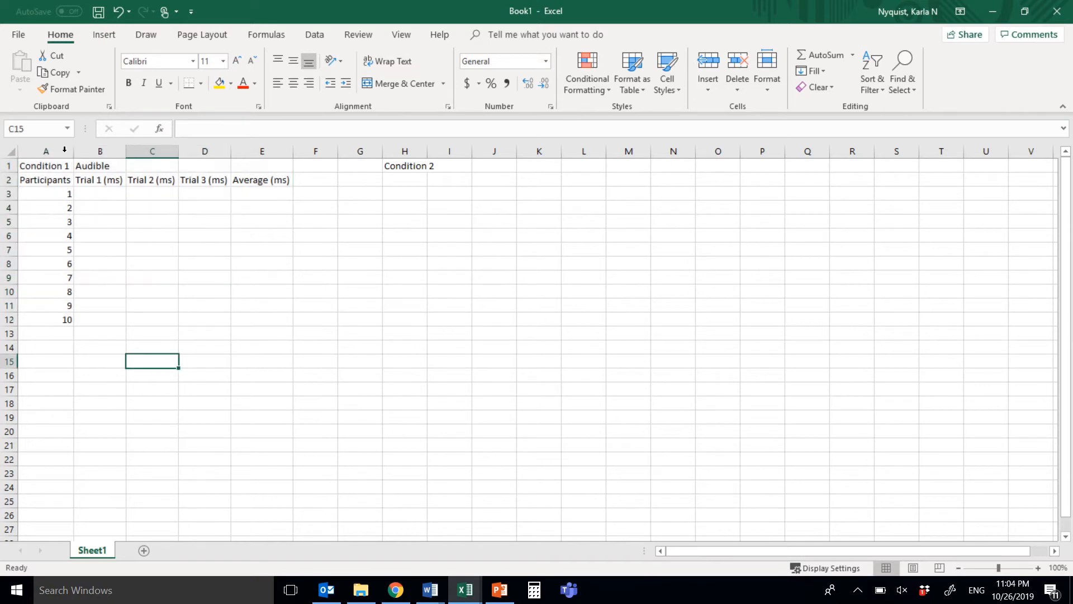
drag(42, 165, 260, 317)
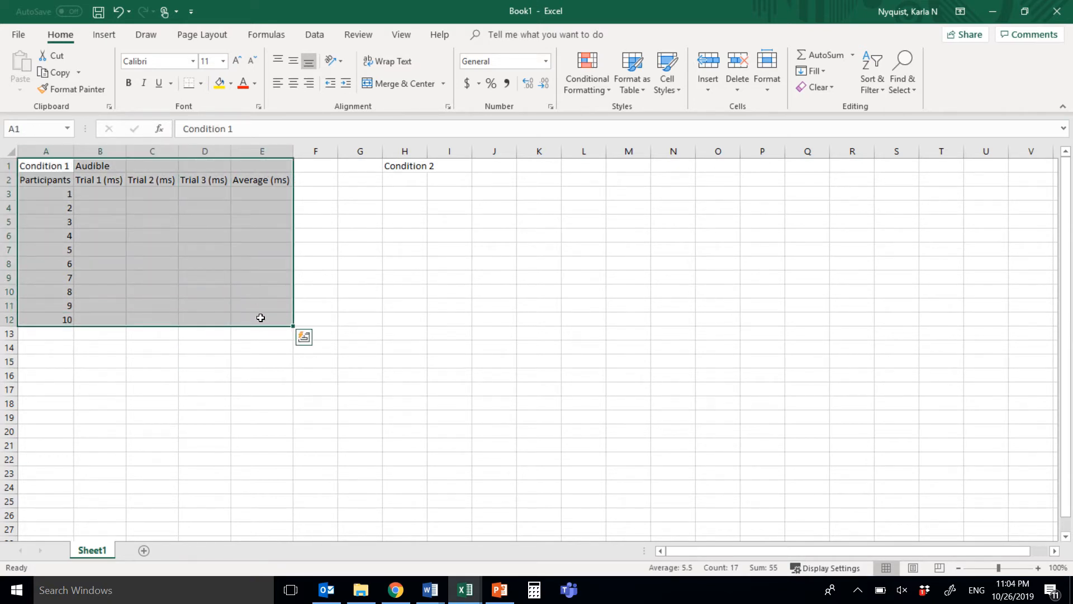
click(201, 87)
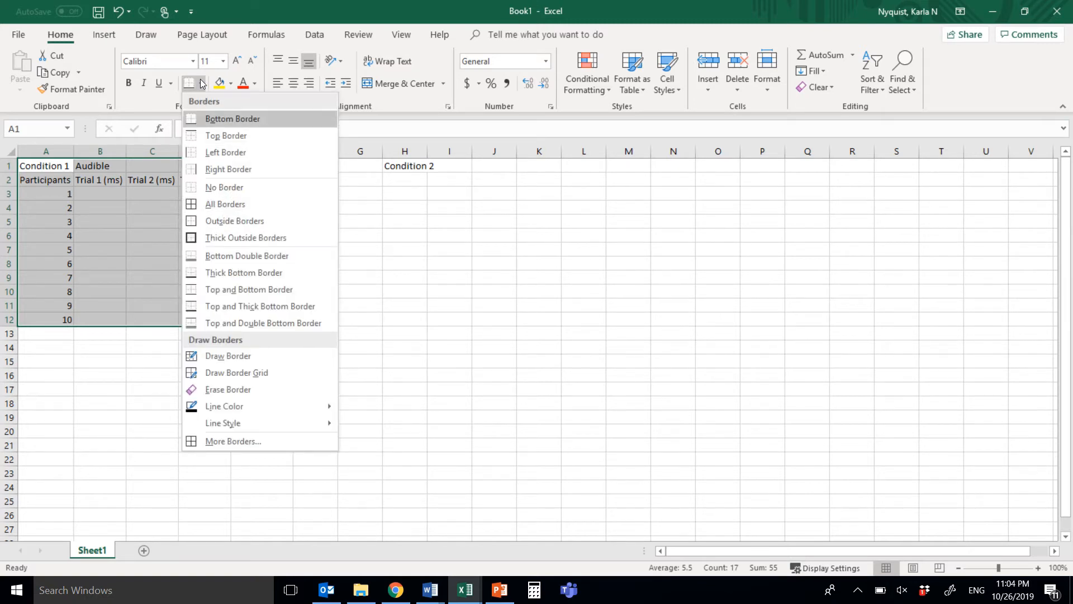
click(226, 204)
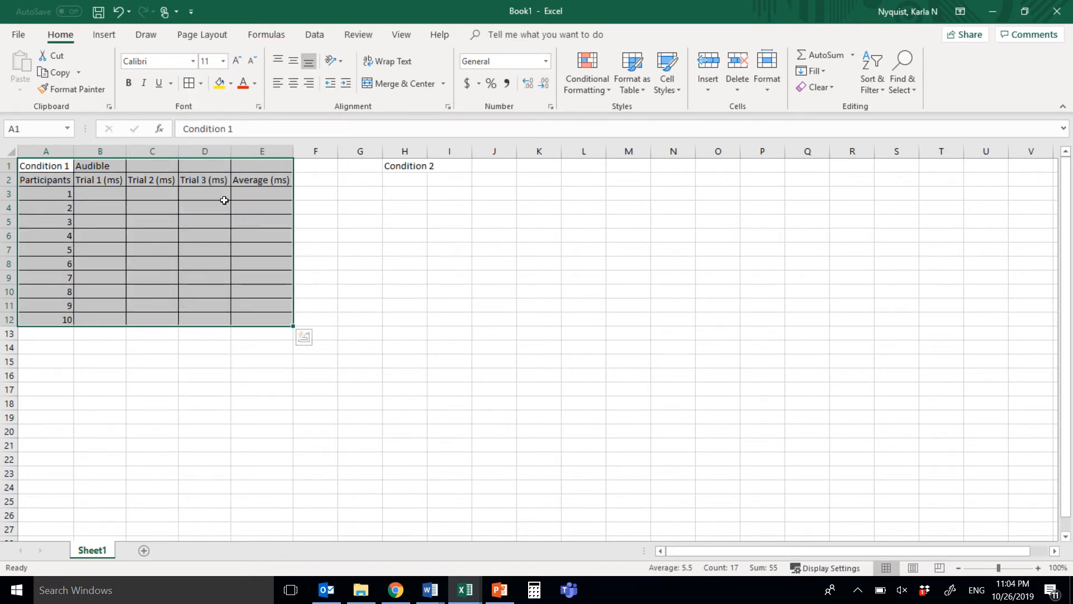
click(206, 347)
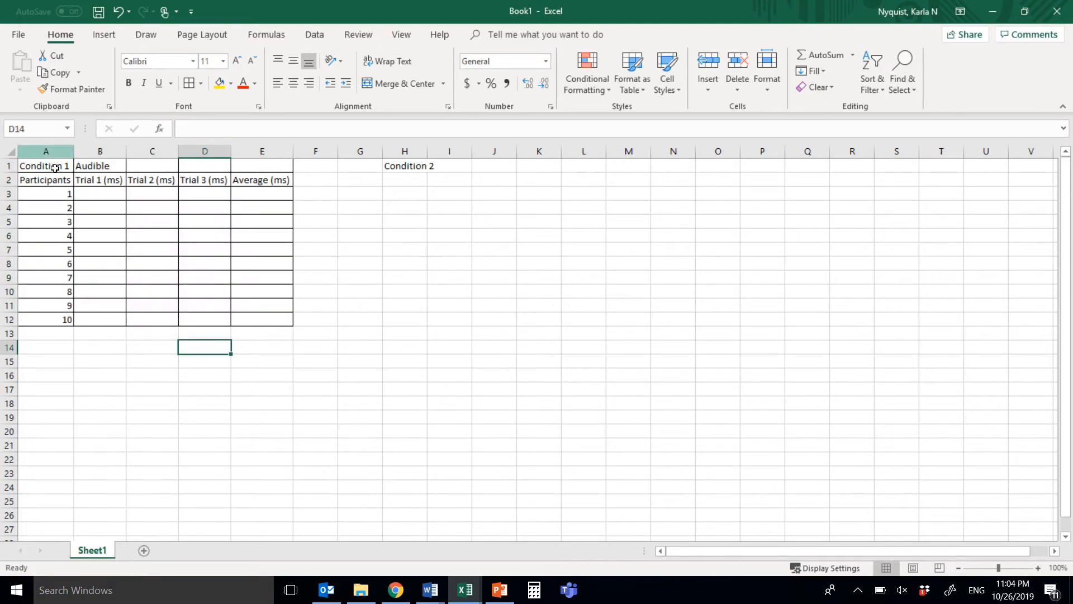
Step: Copy the bordered table A2:E12, without the condition row, and paste it at H2 under Condition 2
drag(53, 180, 273, 314)
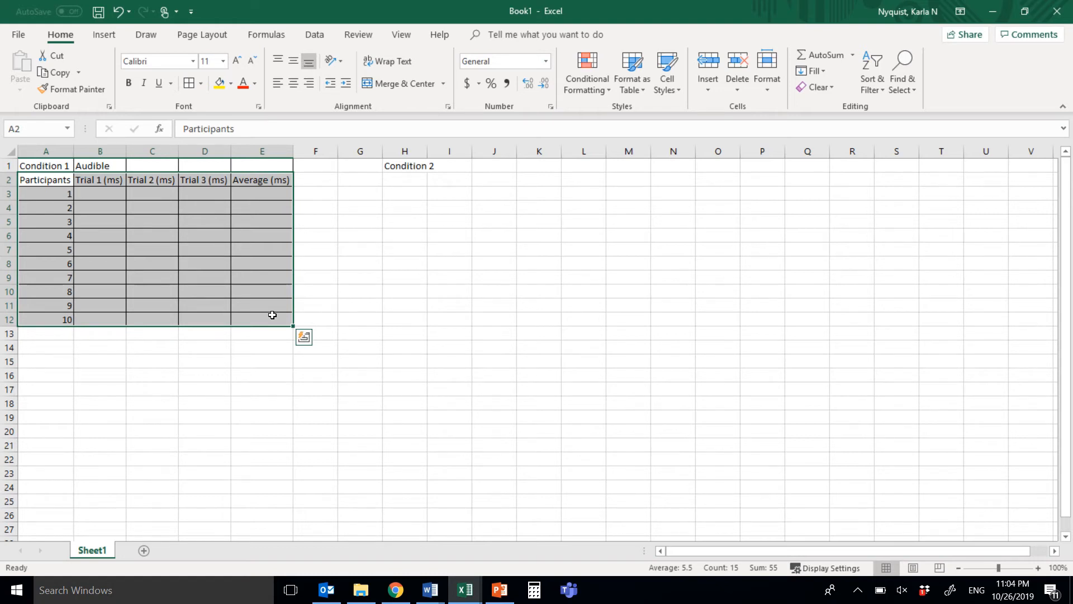
key(ctrl+c)
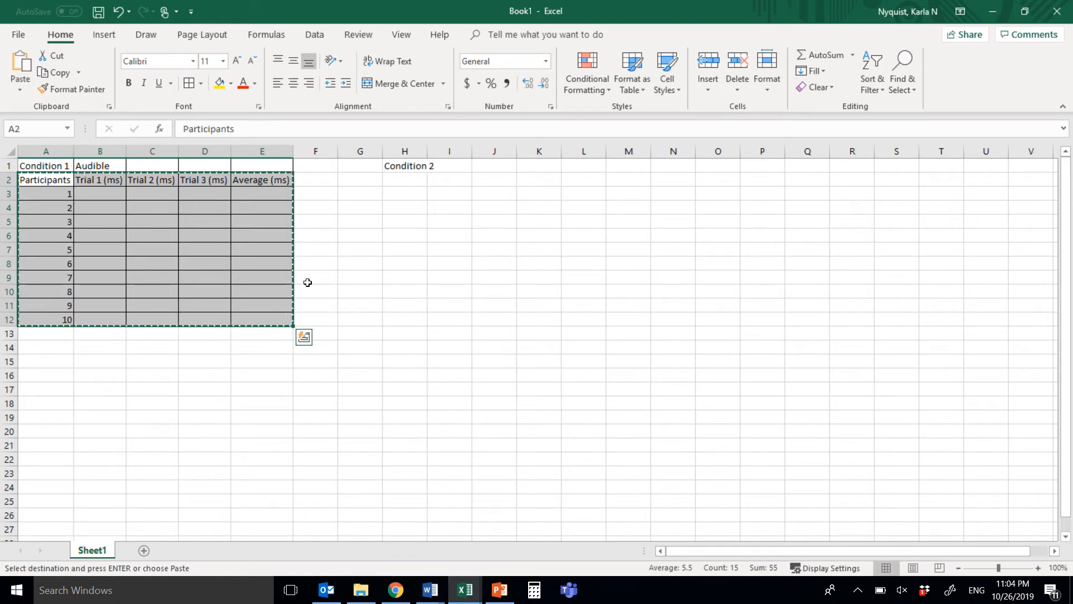
click(417, 185)
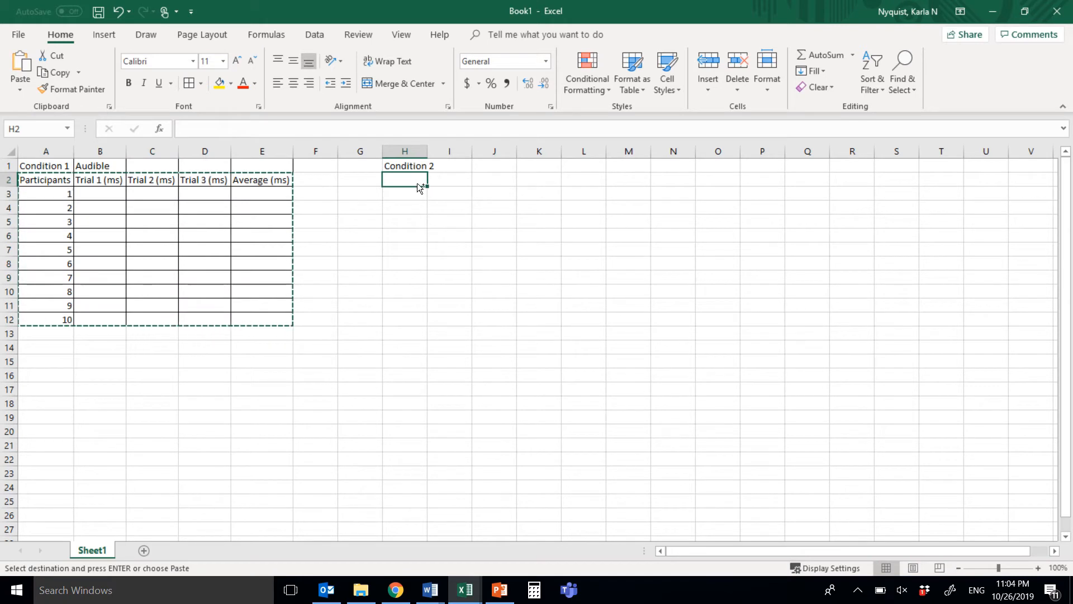
key(ctrl+v)
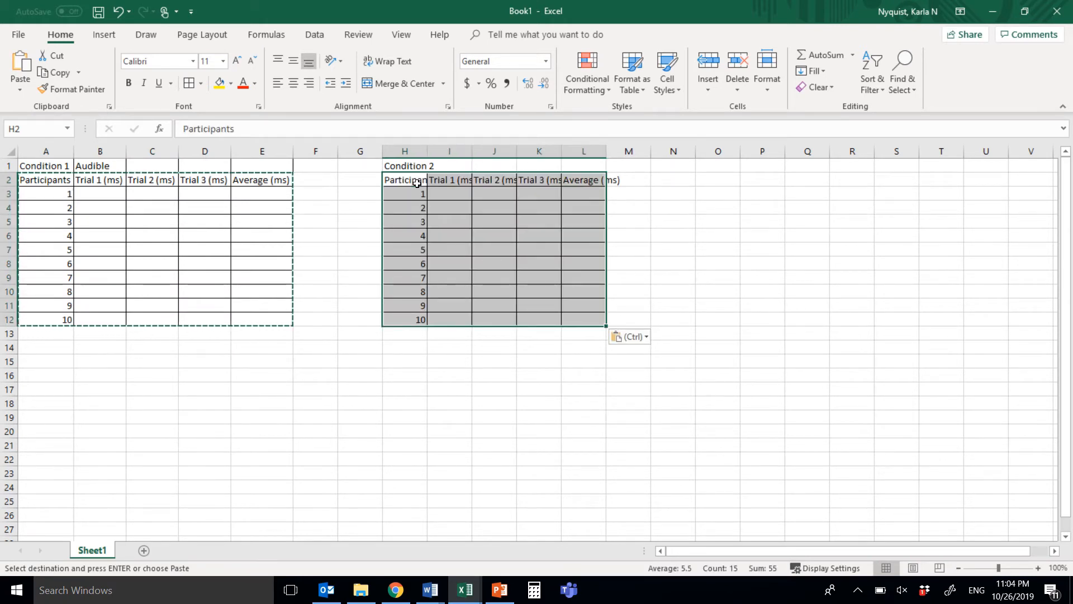
click(690, 221)
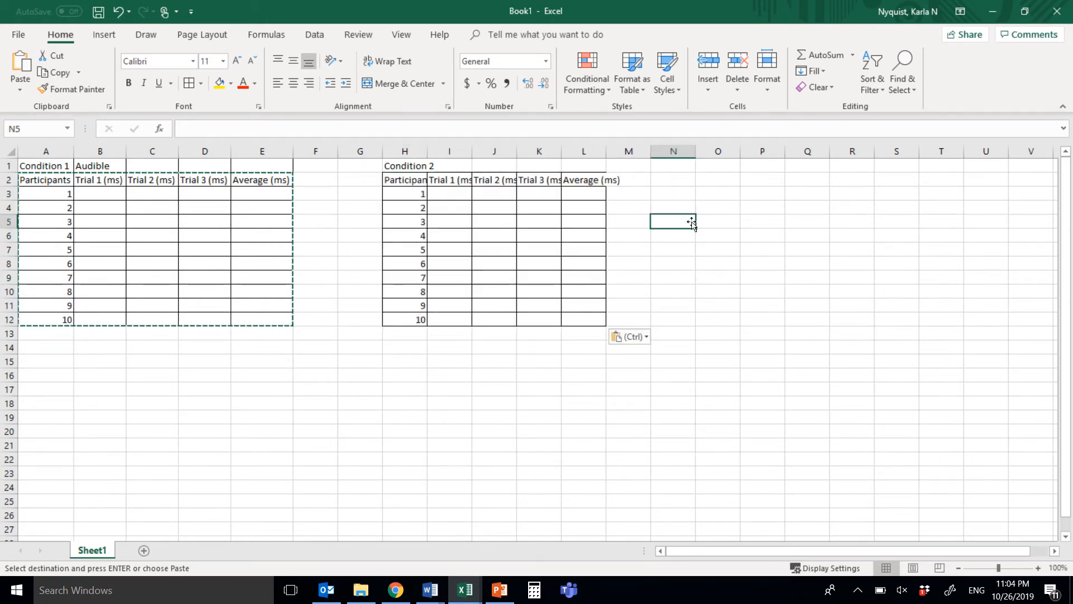
Step: Fit the widths of columns H through L to the headings of the Condition 2 table
double_click(428, 150)
double_click(484, 151)
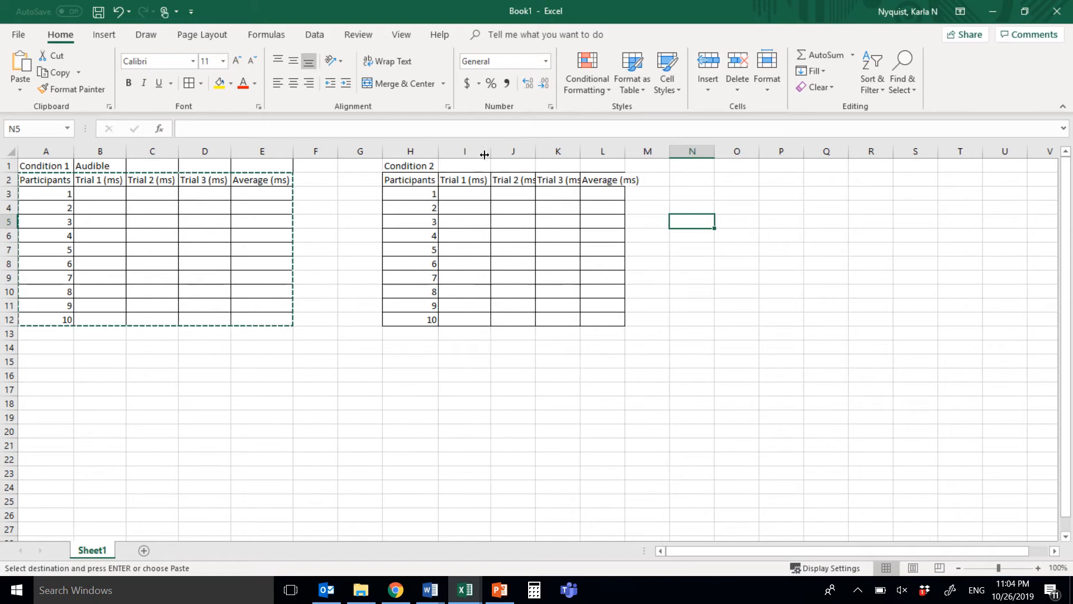
double_click(543, 146)
double_click(588, 151)
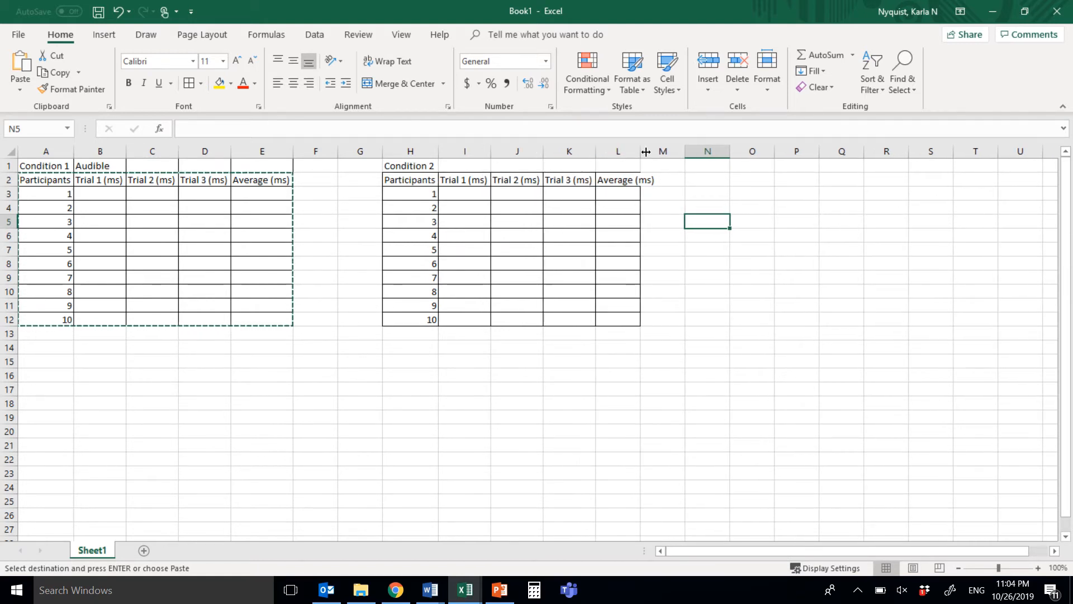
double_click(645, 152)
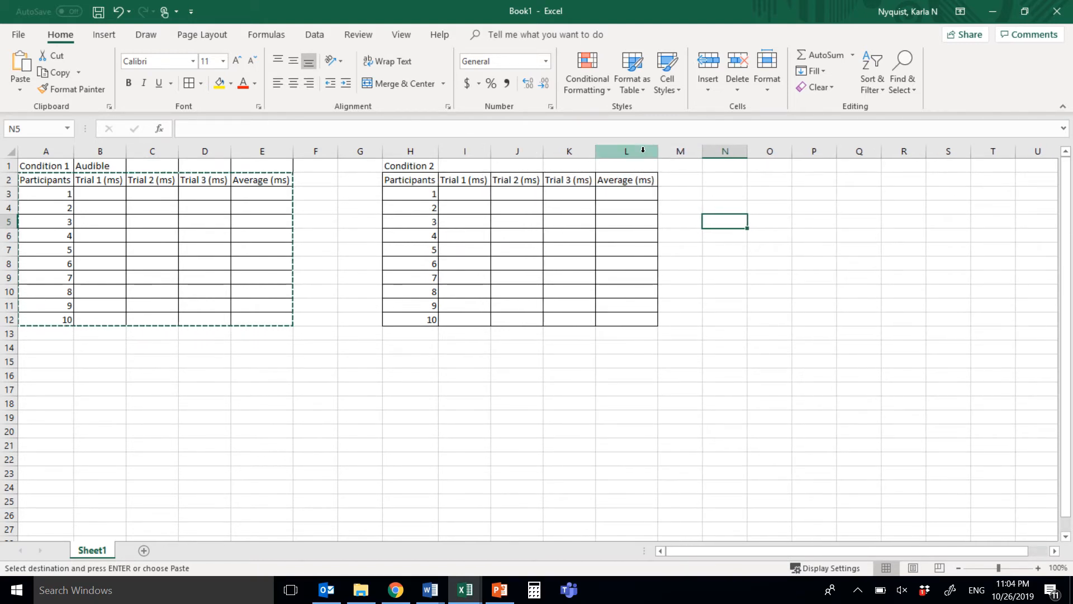
Step: Enter the condition name "Visual" in I1, beside the Condition 2 label
click(462, 166)
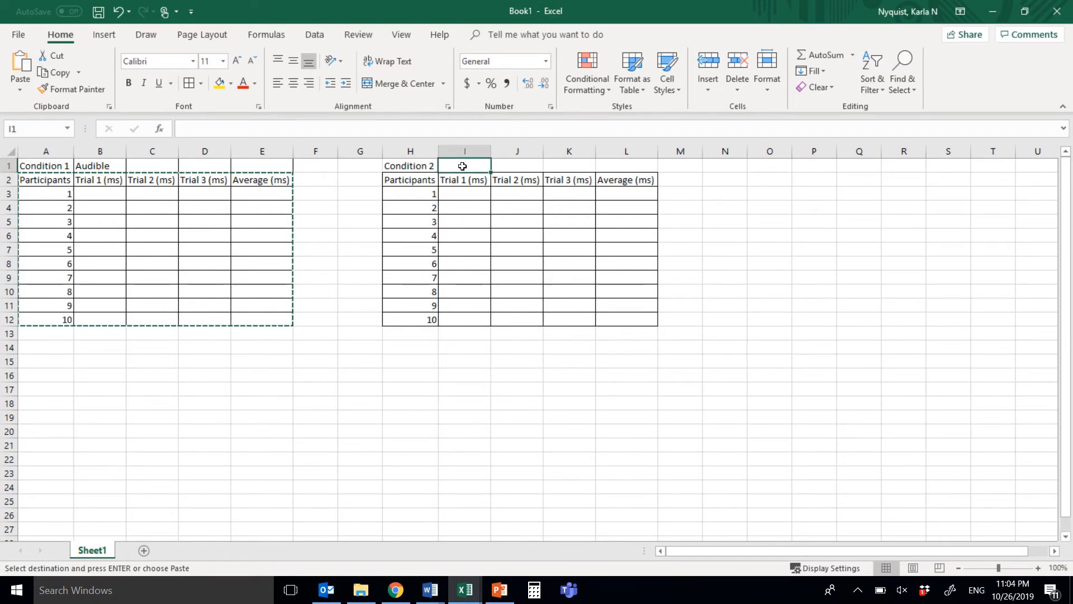
text(Vid)
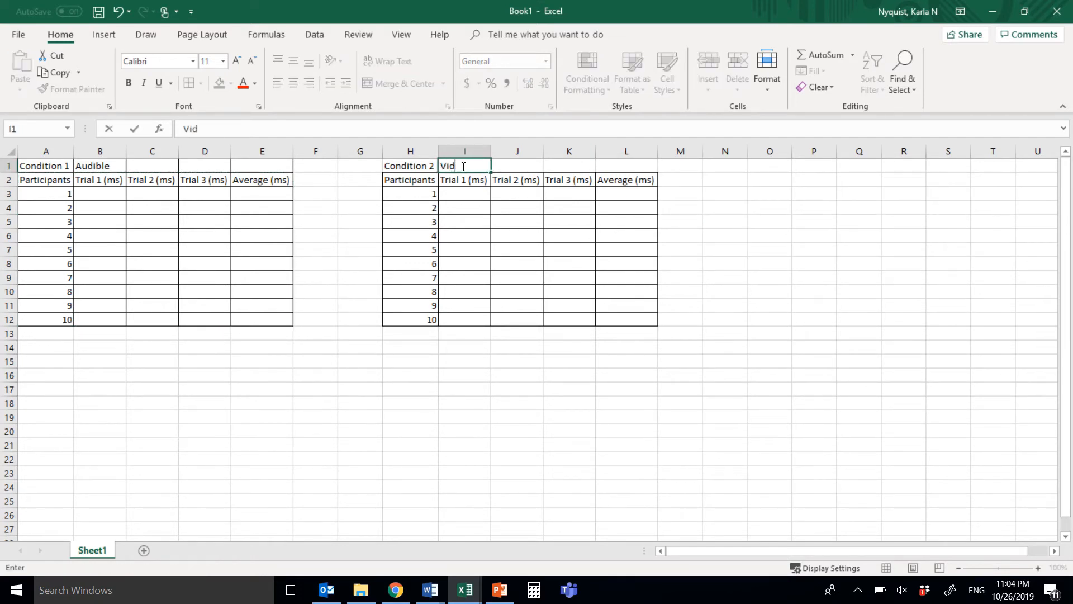
key(BackSpace)
text(sual)
click(120, 194)
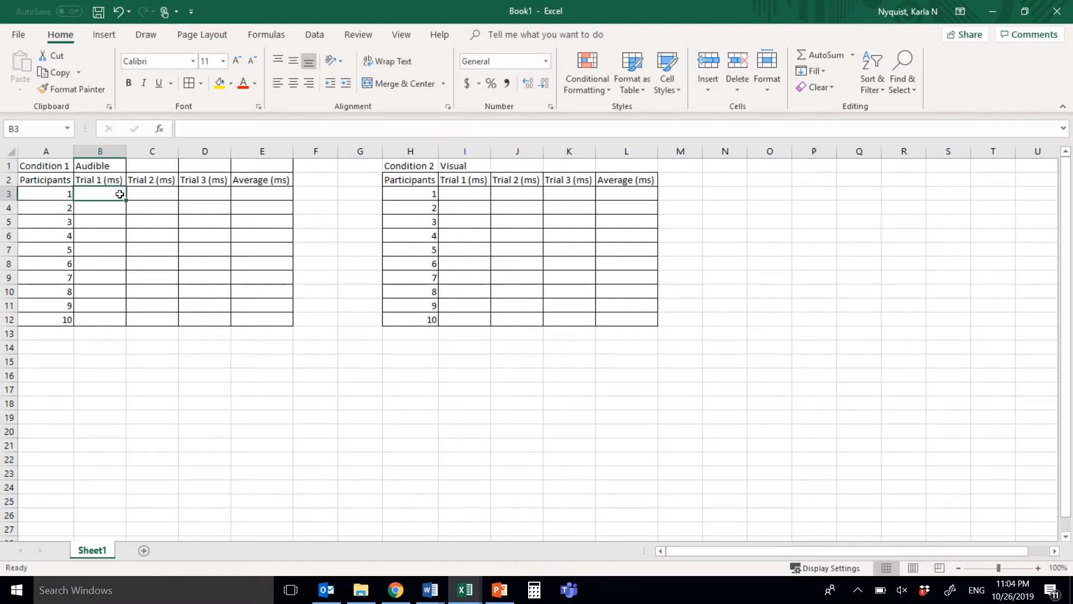
mouse_move(412, 4)
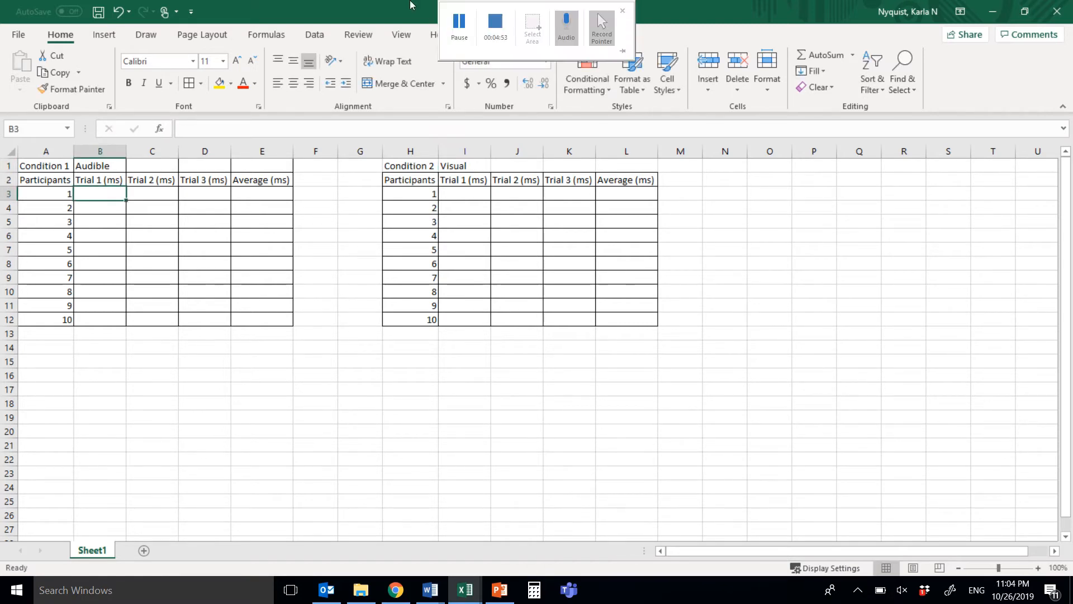
click(459, 25)
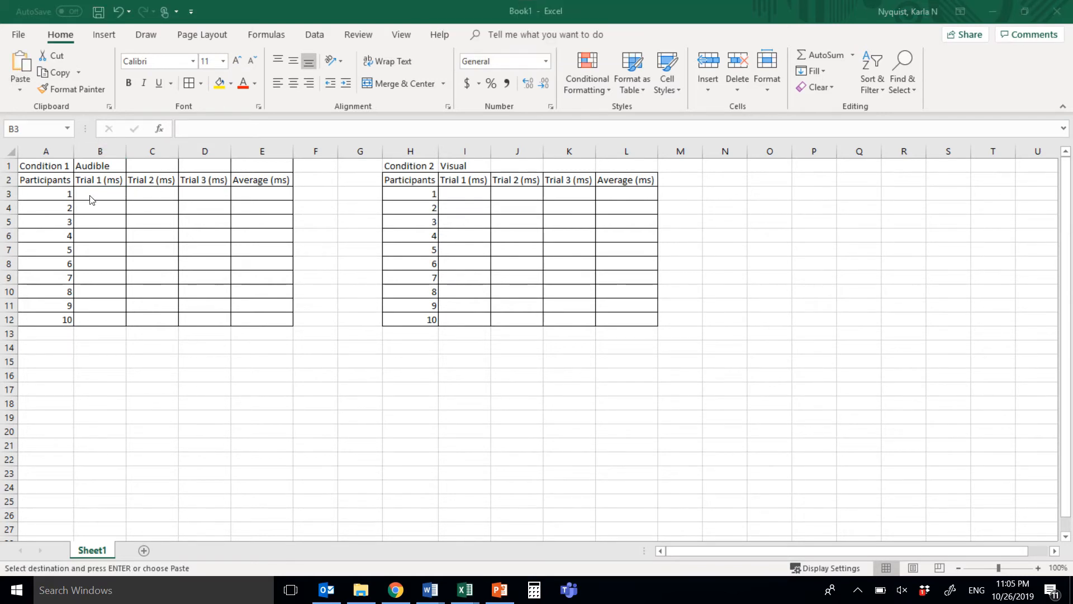
Step: Paste the copied trial data for the ten participants into the Audible table, starting at B3
click(89, 195)
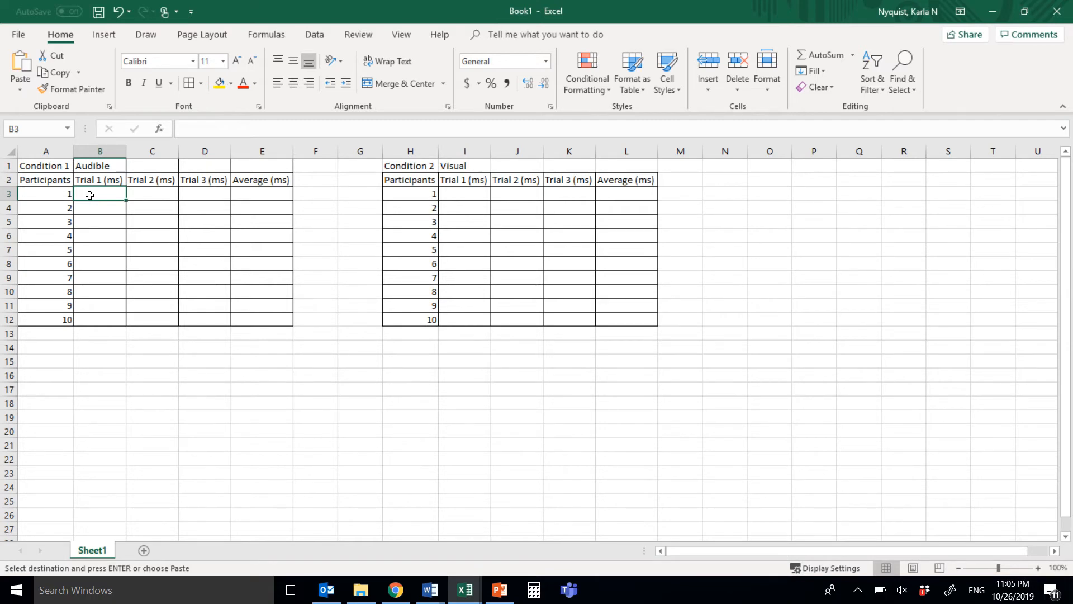
key(ctrl+v)
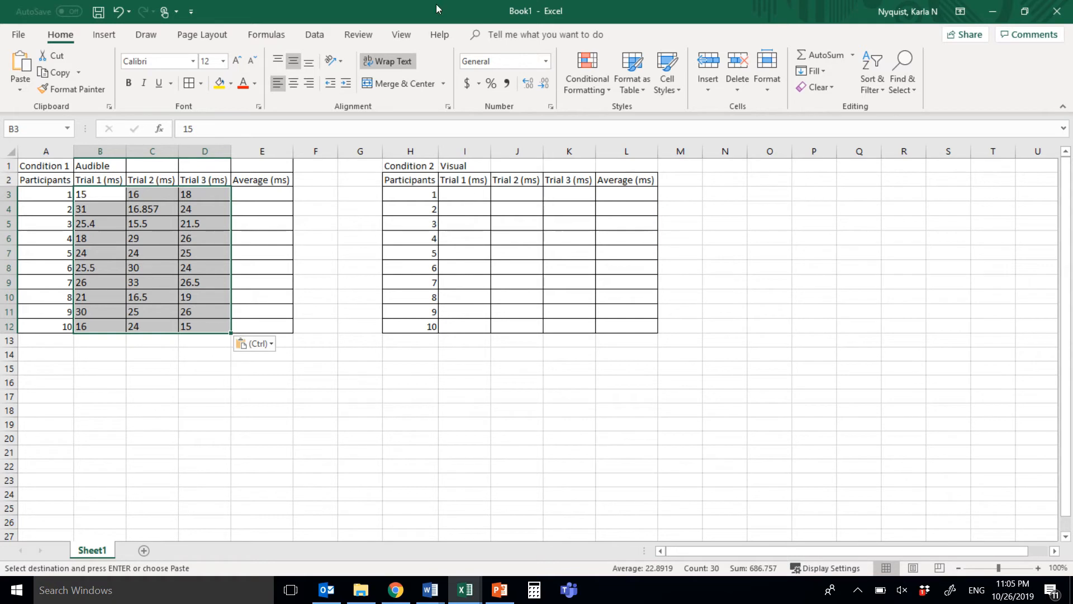
mouse_move(509, 3)
click(471, 18)
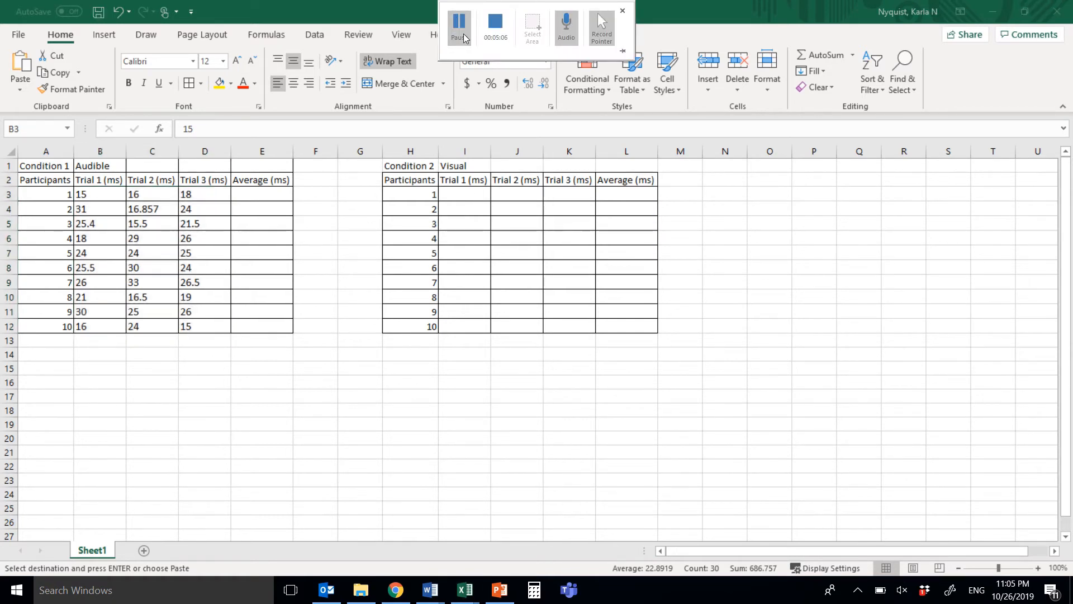
Step: Paste the copied trial data for the ten participants into the Visual table, starting at I3
click(462, 194)
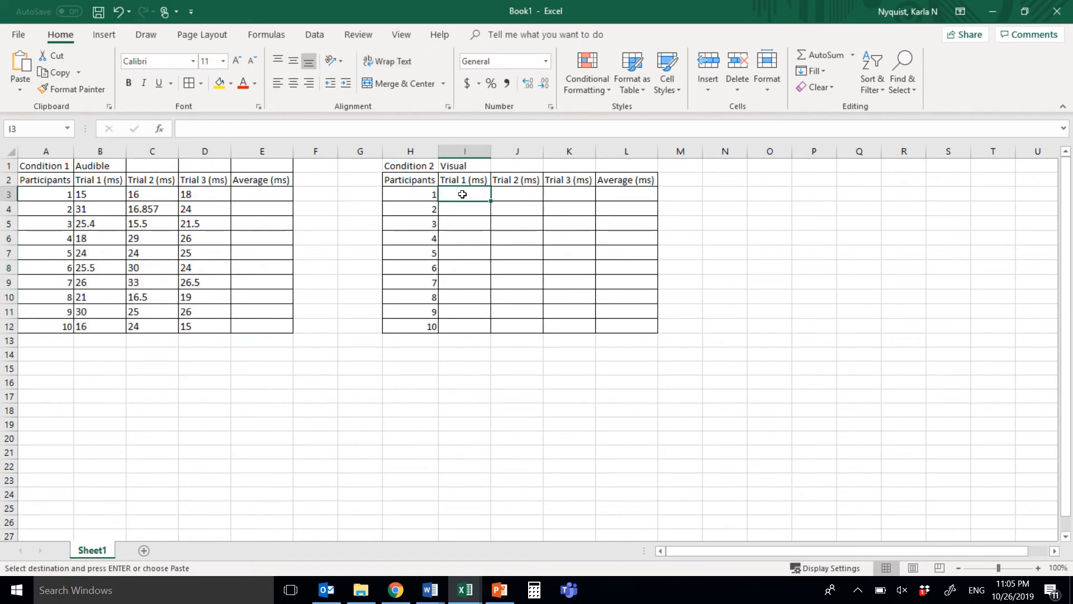
key(ctrl+v)
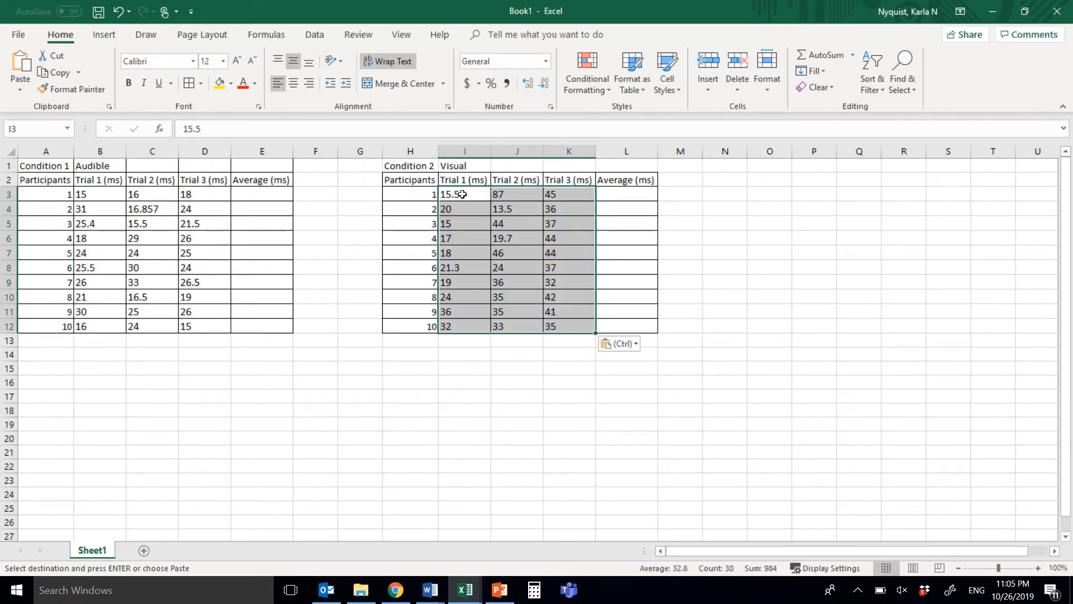
click(718, 268)
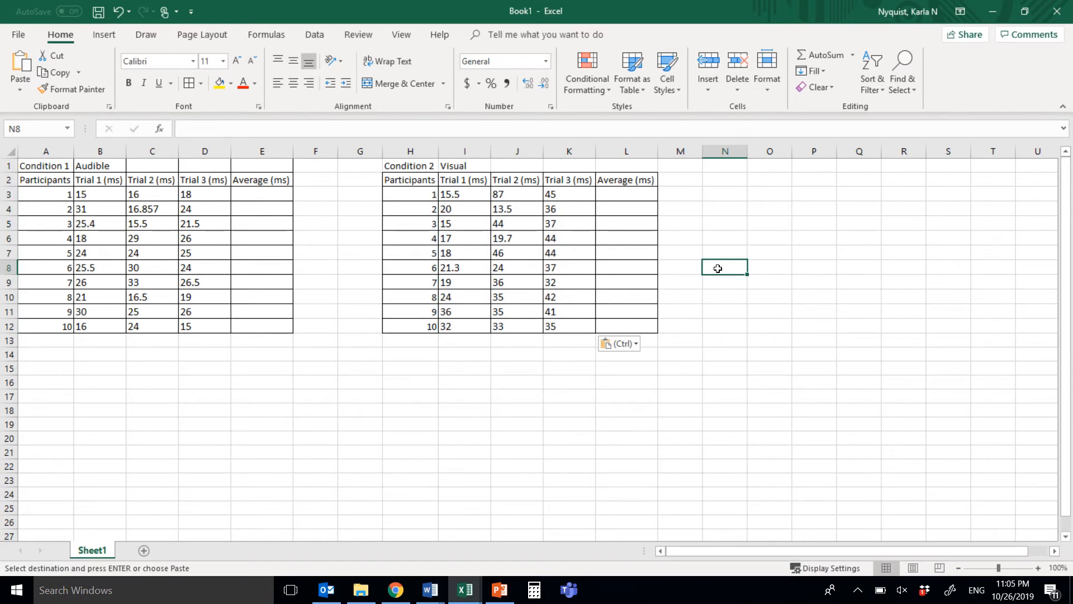
Step: Try to show a decimal place in I4 by editing its value to 20.0
click(468, 209)
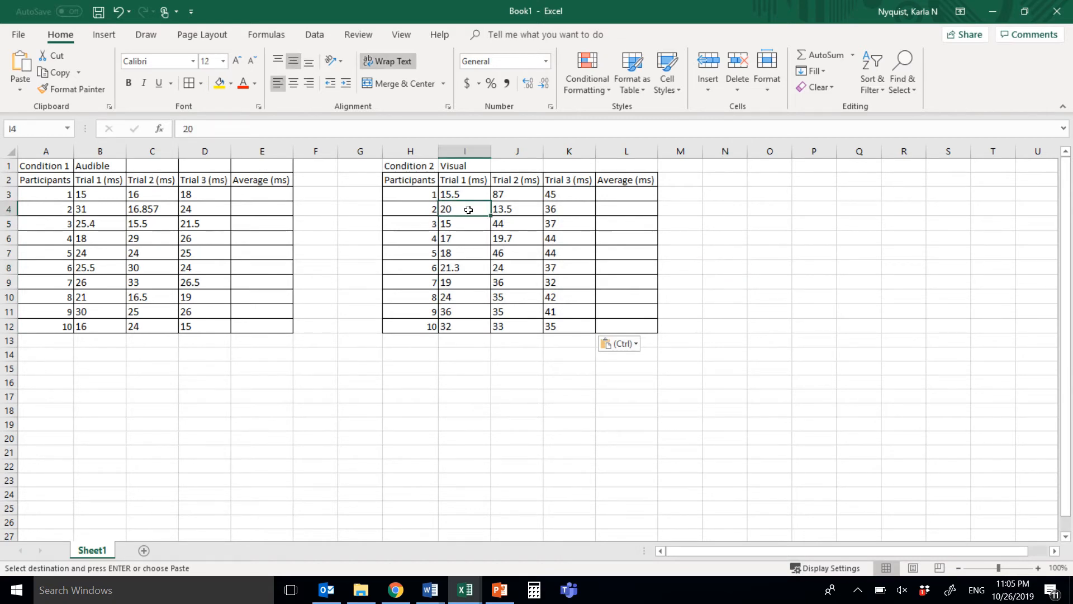
click(438, 128)
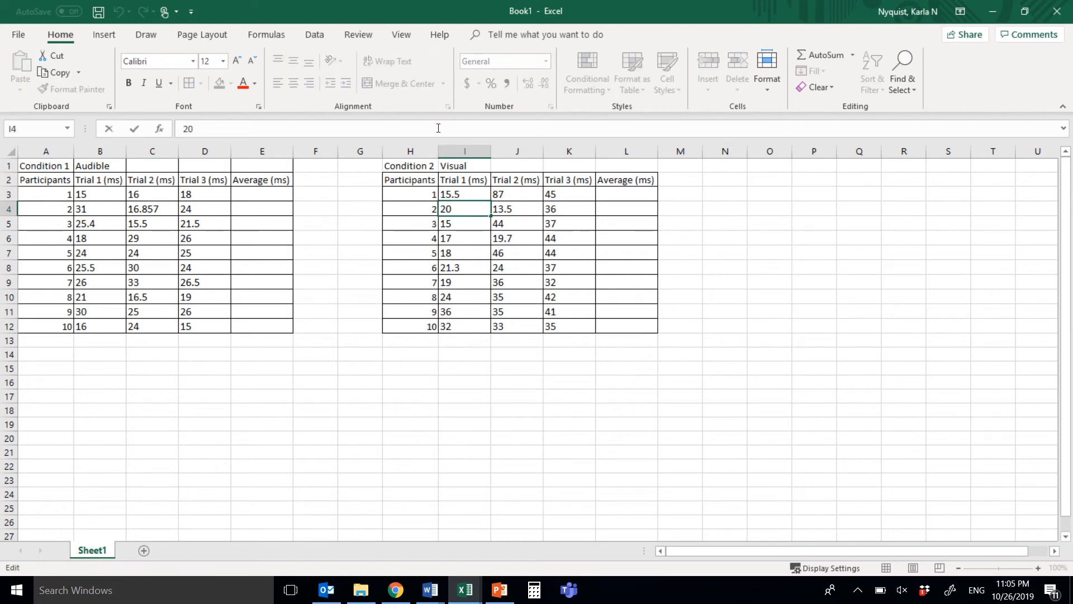
text(.0)
key(Return)
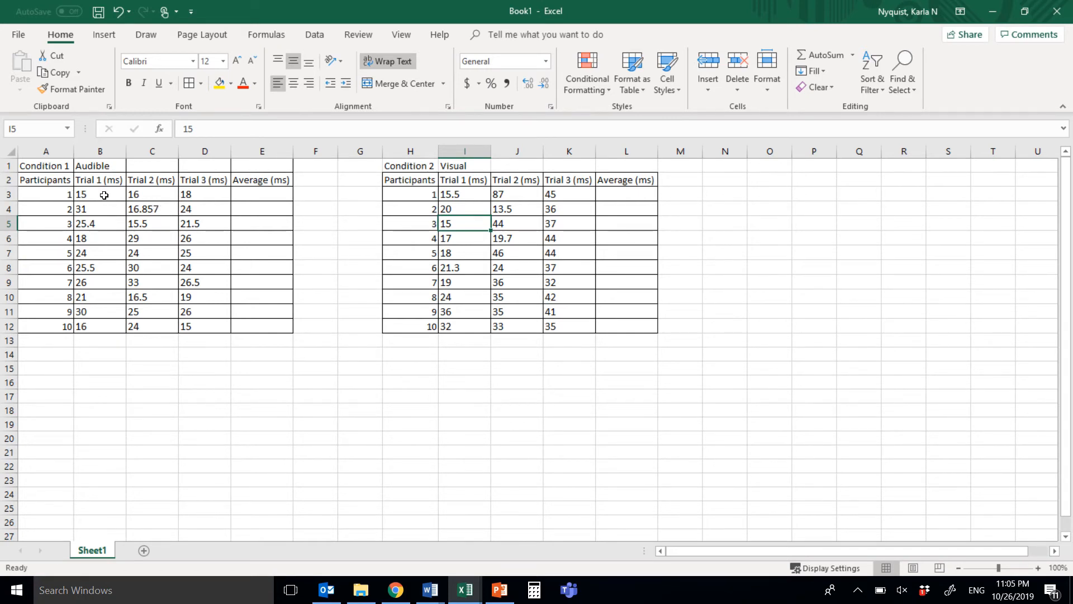
Step: Format the Audible trial data in B3:D12 to show one decimal place
drag(104, 195, 208, 327)
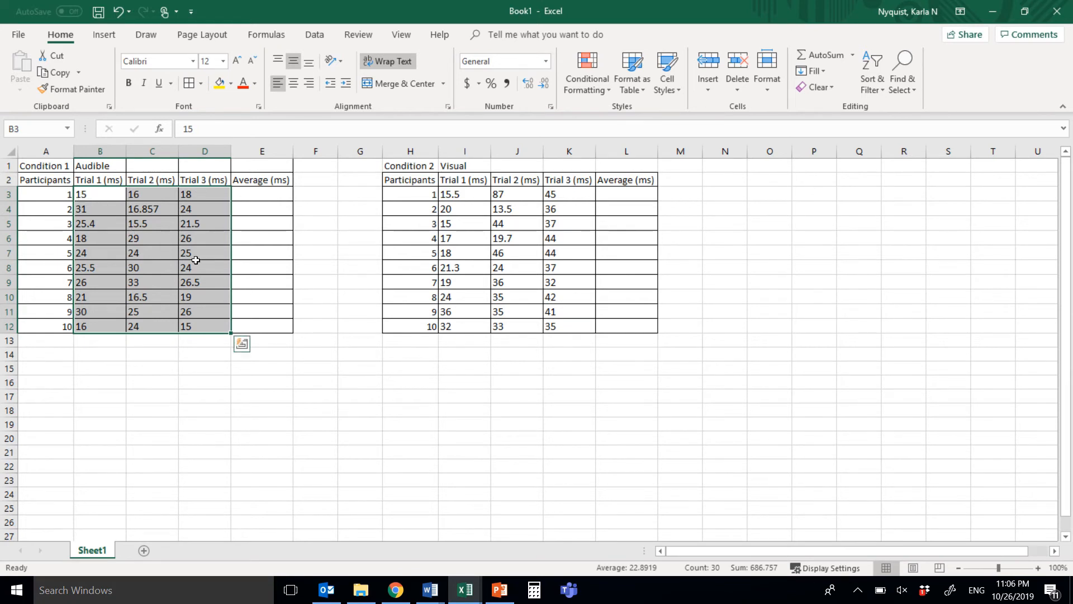
click(534, 89)
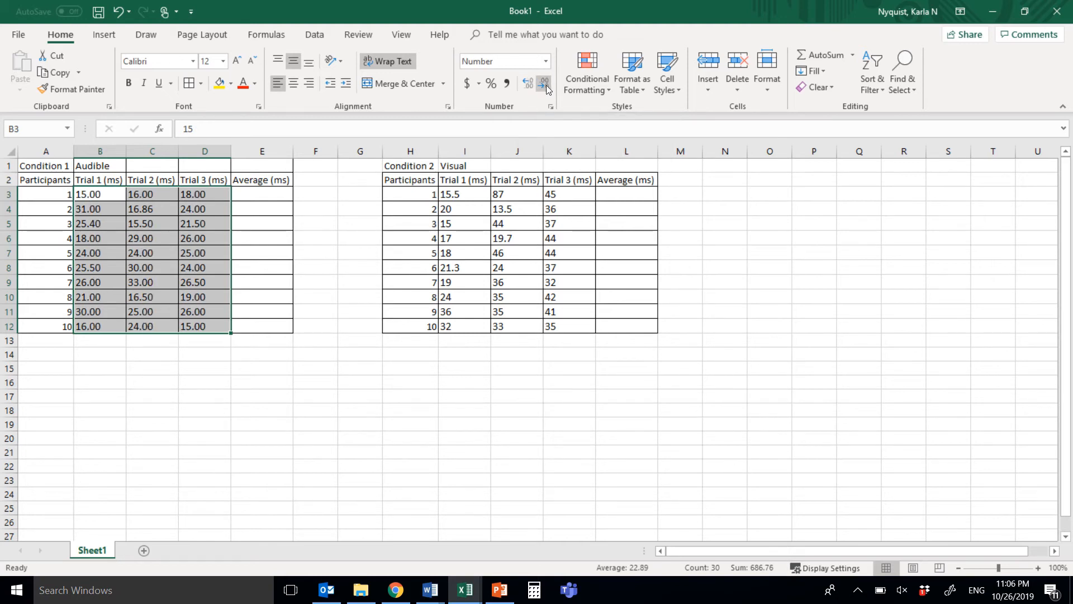
click(545, 85)
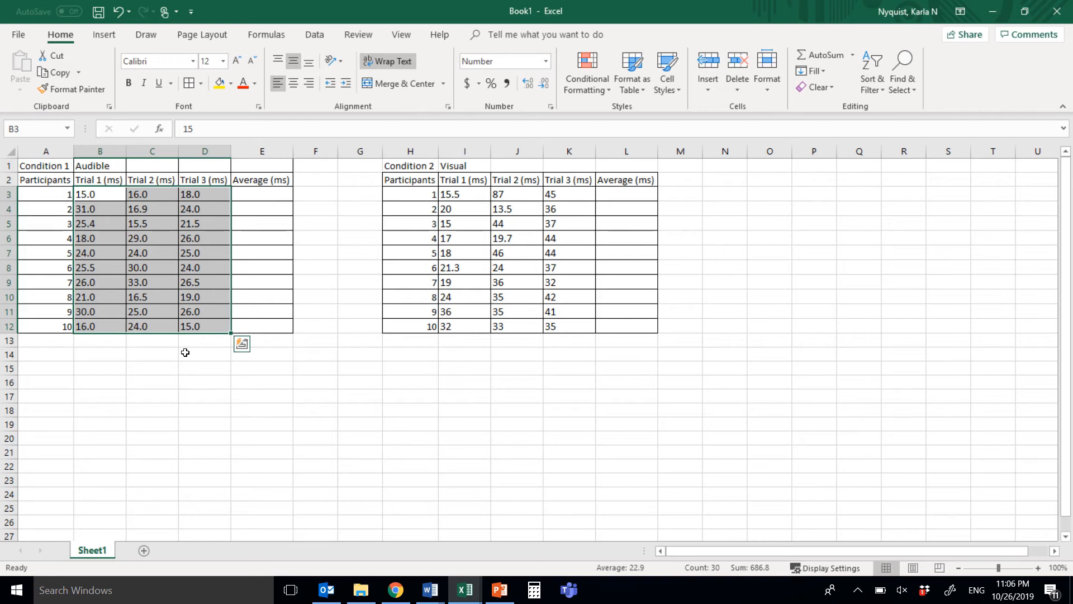
Step: Format the Visual trial data in I3:K12 to show one decimal place
drag(446, 194, 571, 322)
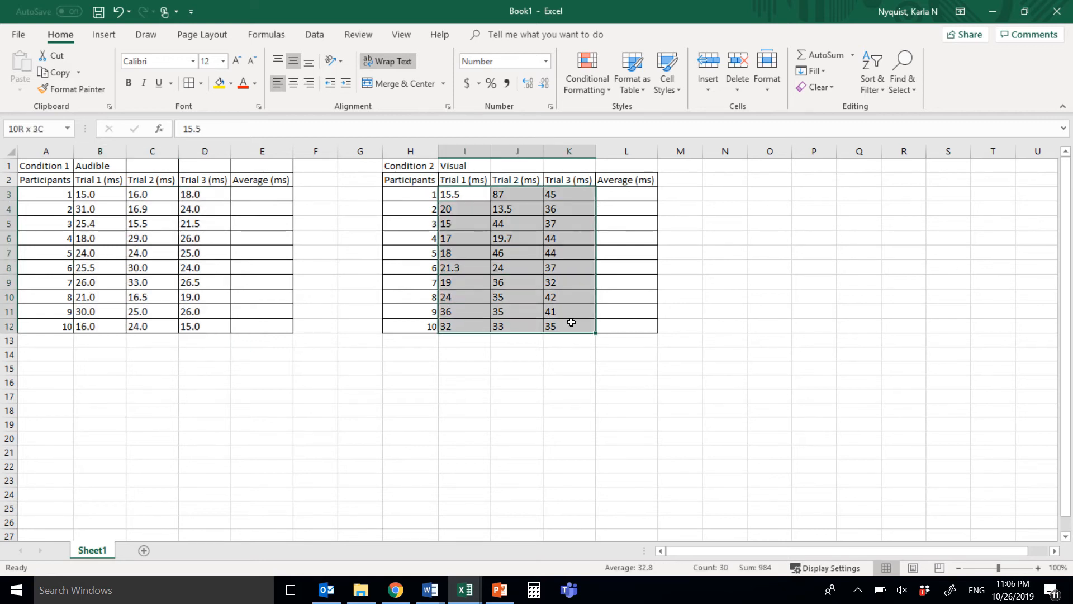
click(546, 90)
click(529, 85)
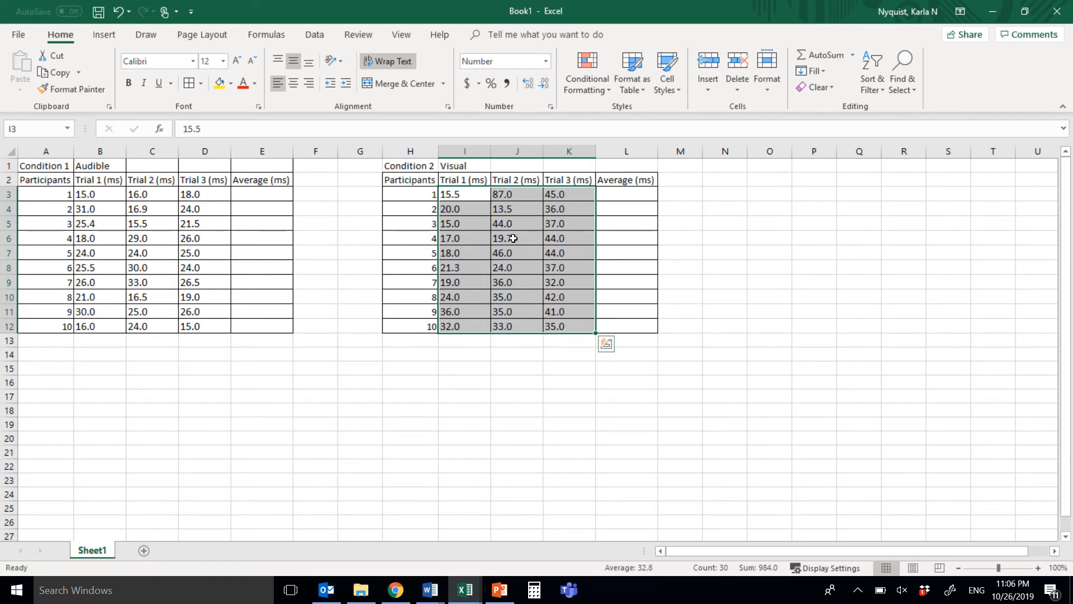
Step: Remove the decimal place from the Visual trial data in I3:K12 and restore it to one decimal place
click(545, 85)
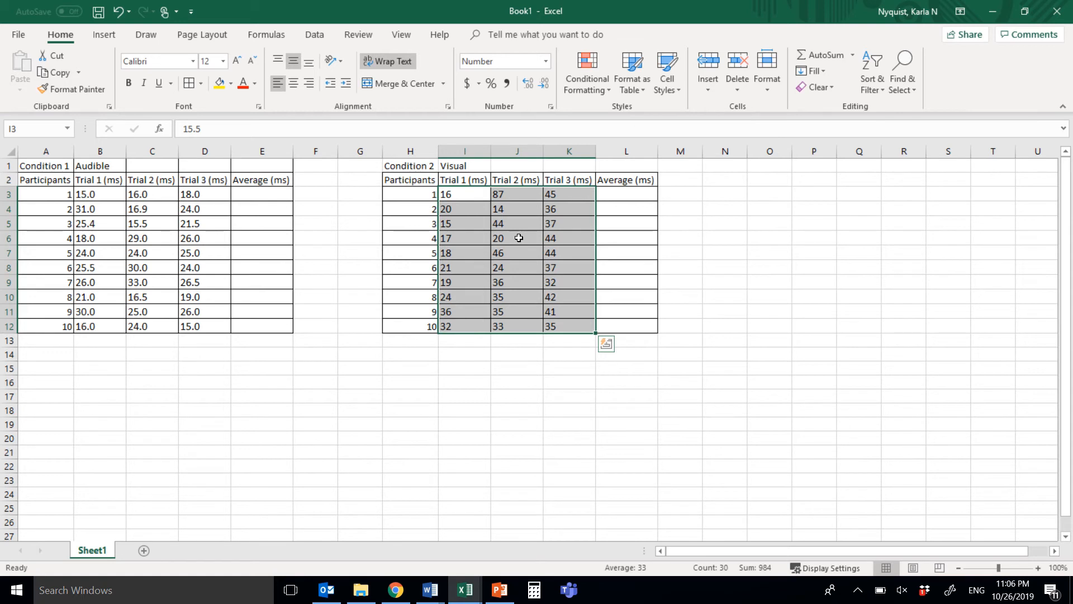
click(527, 84)
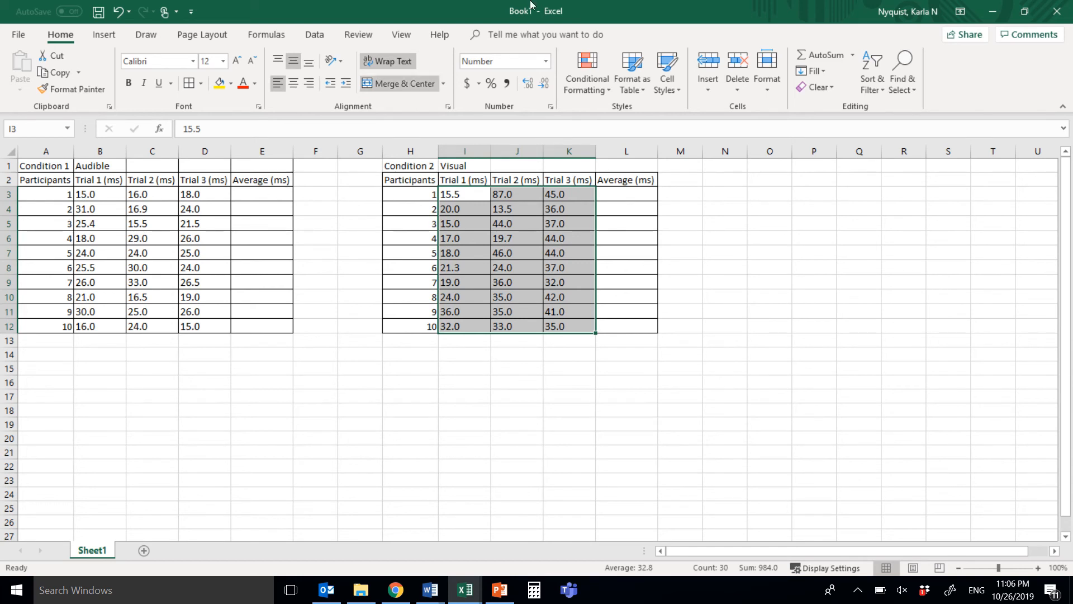
mouse_move(532, 5)
click(460, 24)
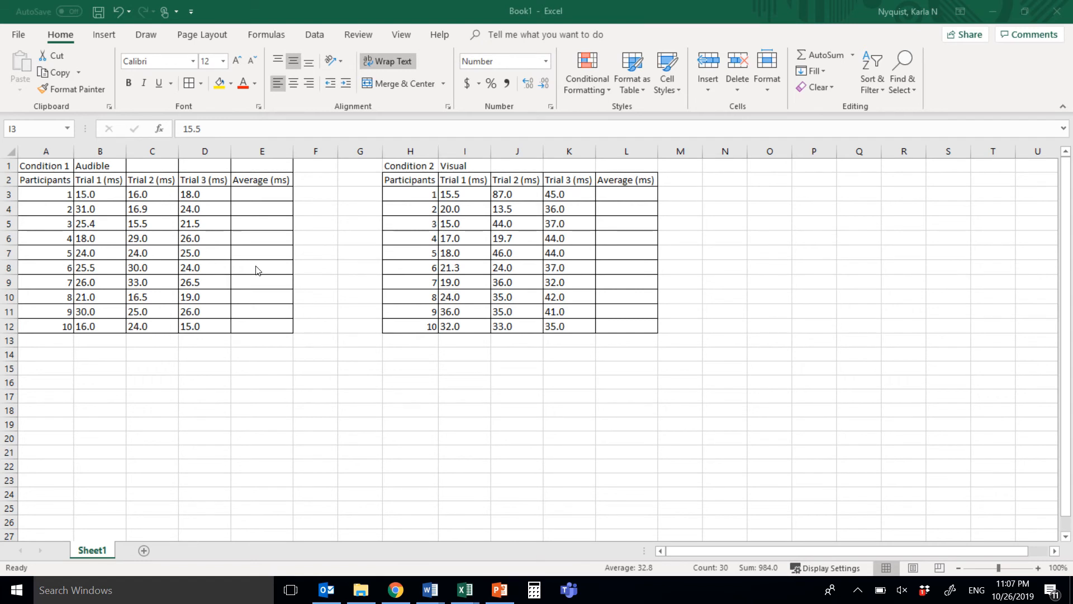
Step: Calculate participant 1's Audible average in E3 with the formula =average(B3:D3)
click(268, 196)
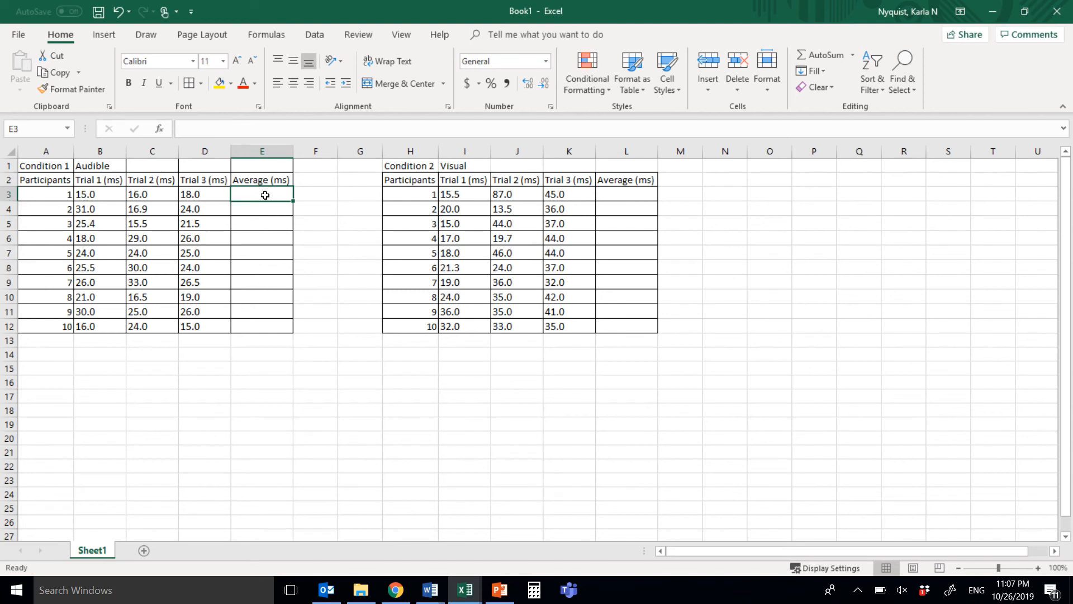
text(=)
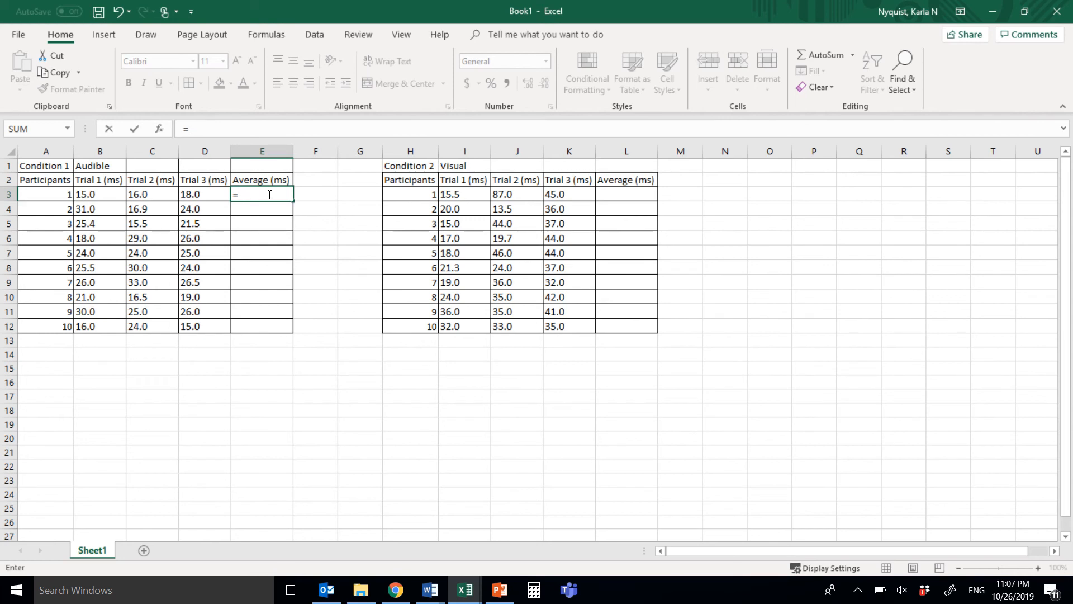
text(average)
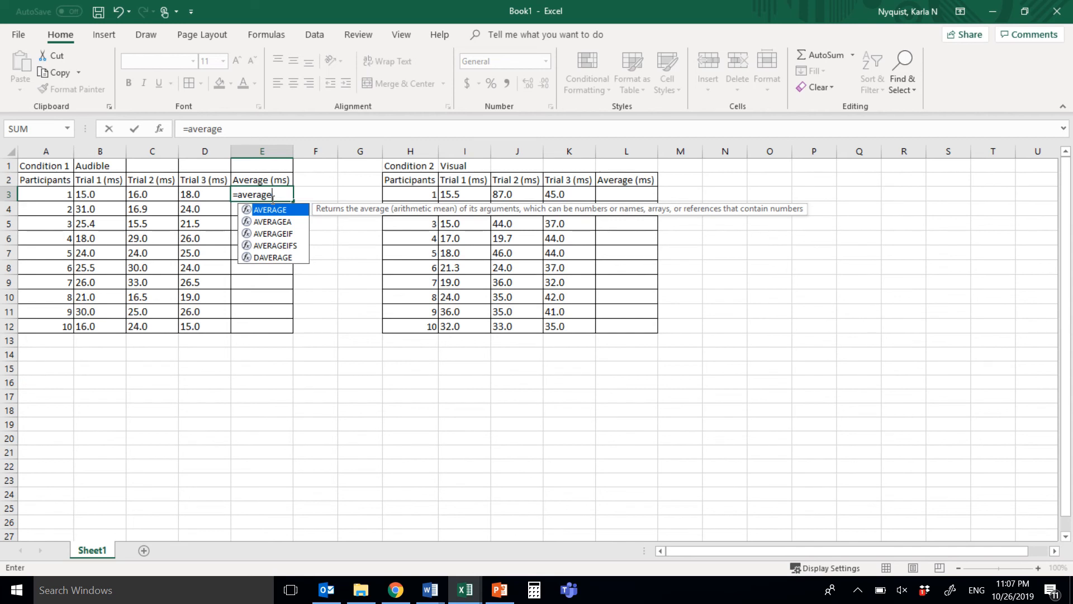
text(()
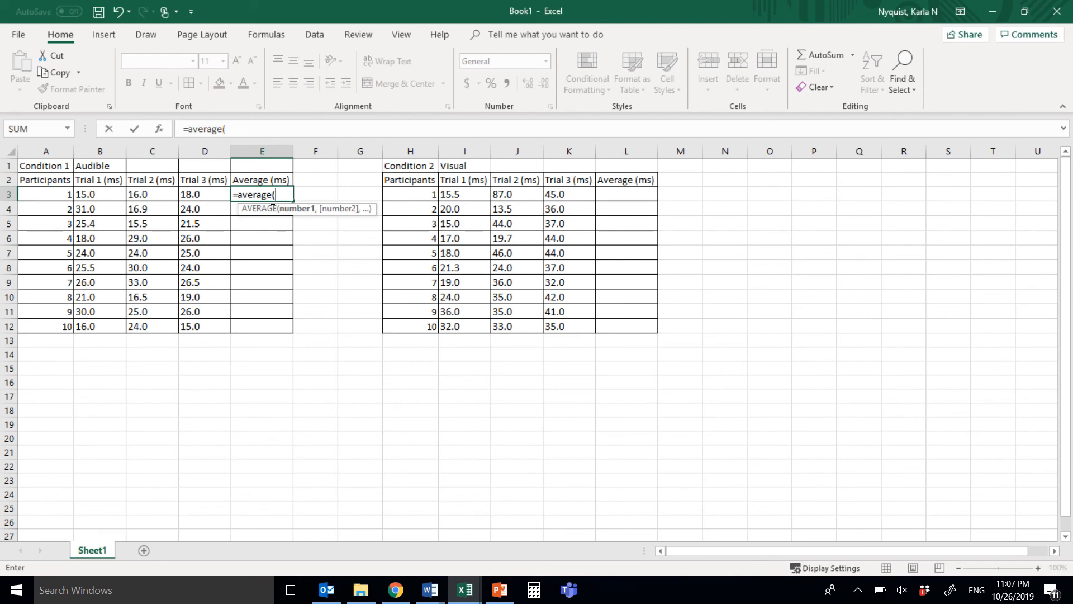
click(100, 193)
drag(100, 193, 197, 199)
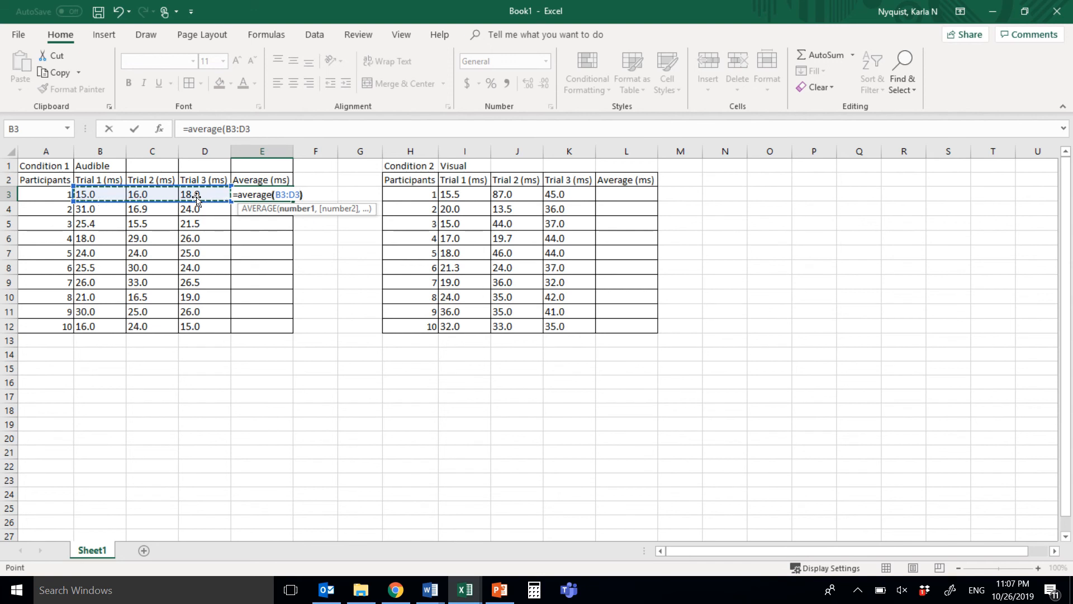
text())
key(Return)
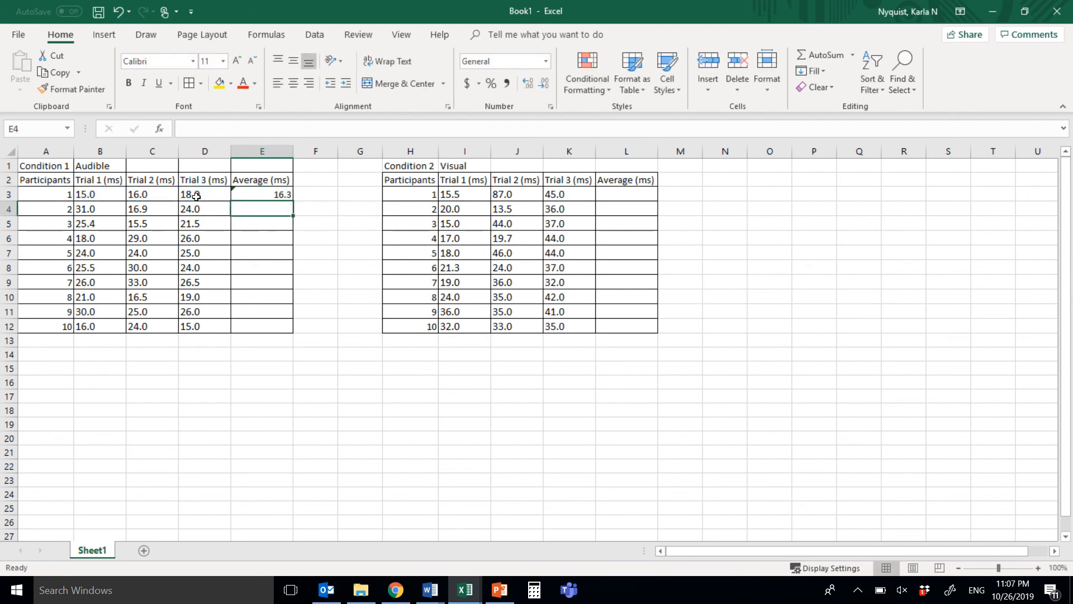
Step: Calculate participant 1's Visual average in L3 with the formula =average(I3:K3)
click(633, 194)
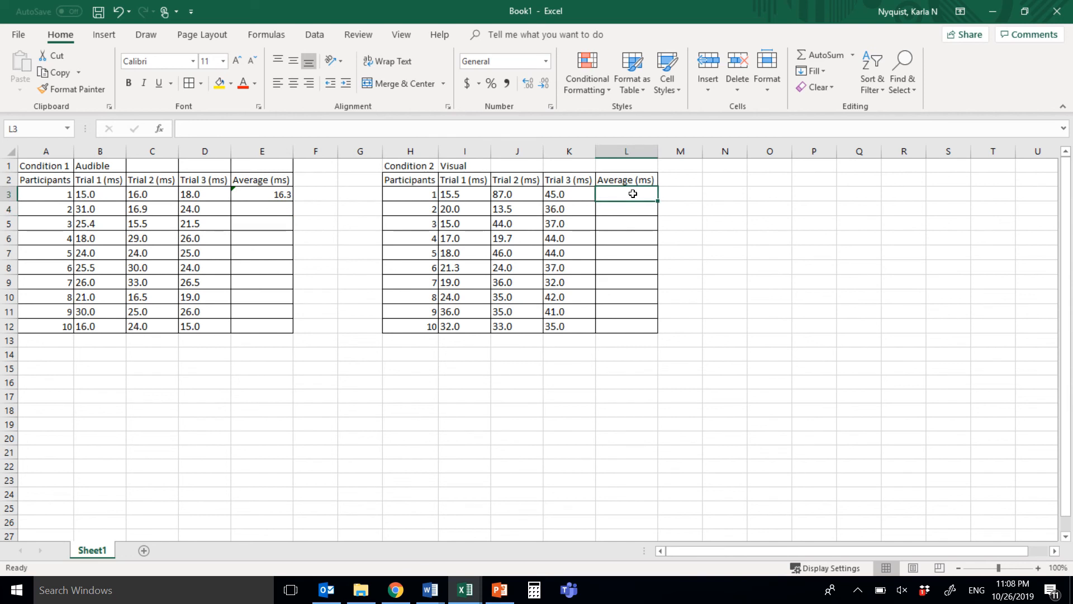
text(=)
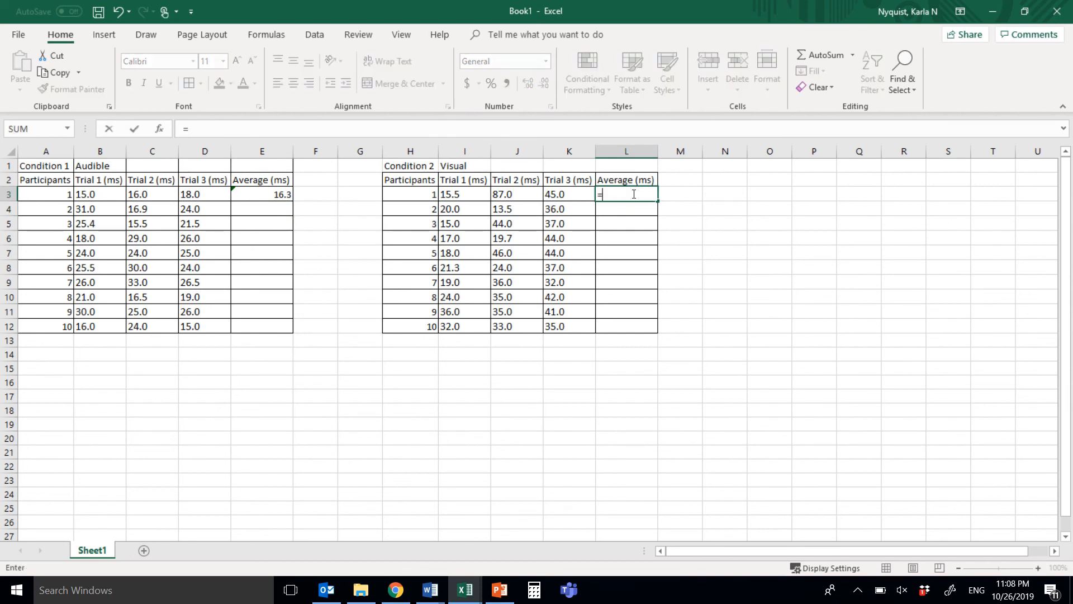
text(average()
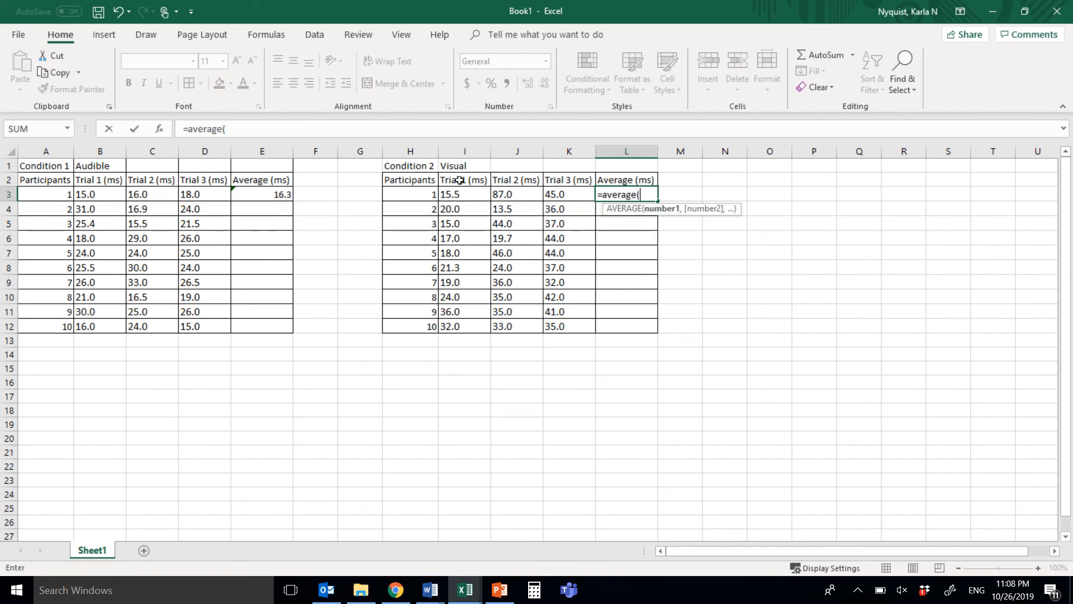
drag(454, 194, 550, 200)
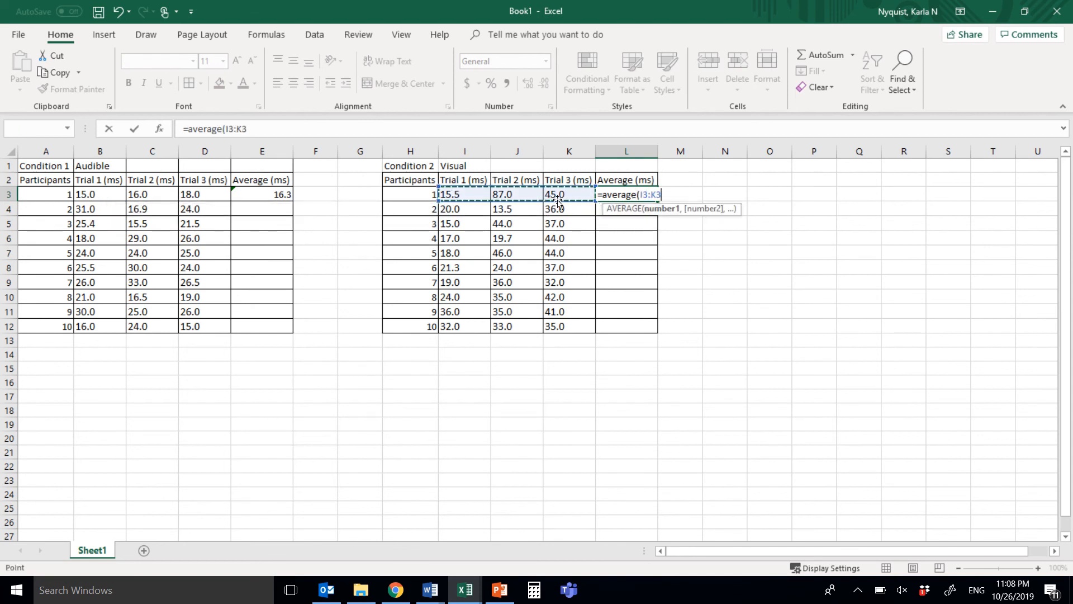
text())
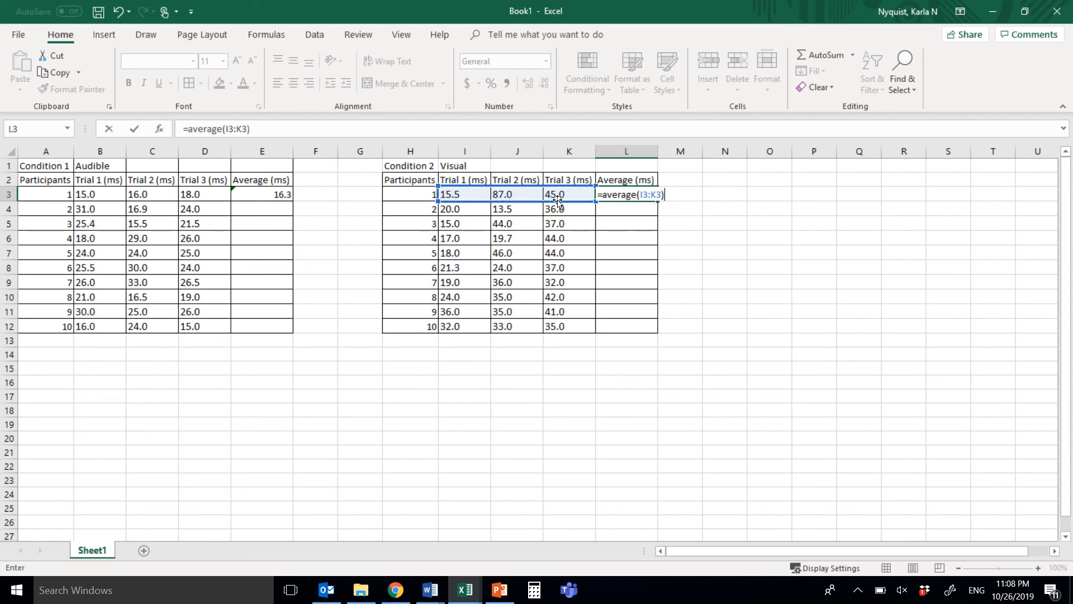
key(Return)
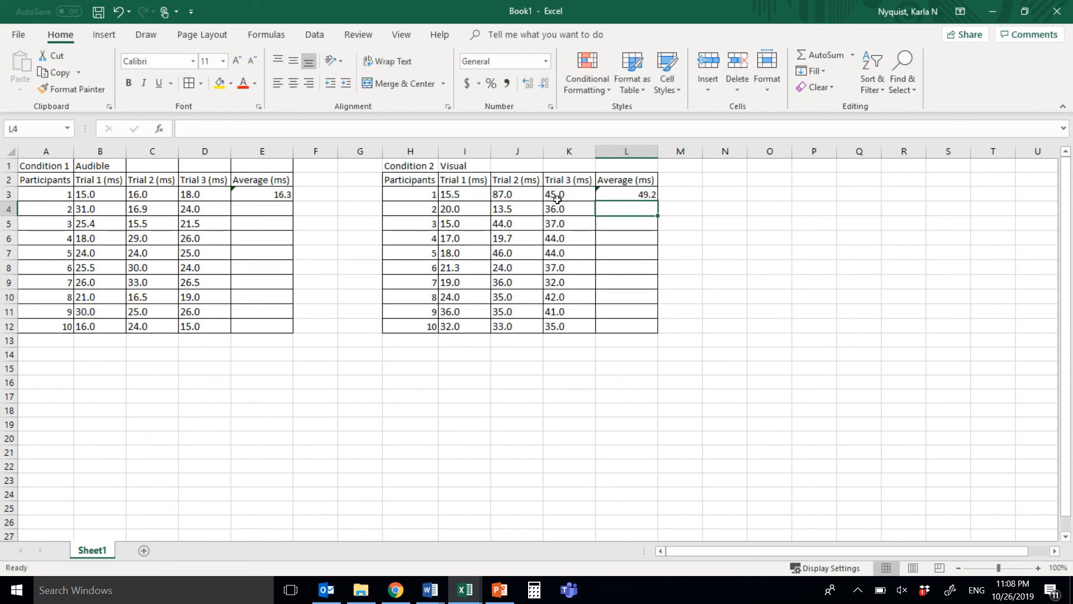
Step: Fill the average formulas from E3 and L3 down to row 12 for all ten participants in both tables
click(260, 193)
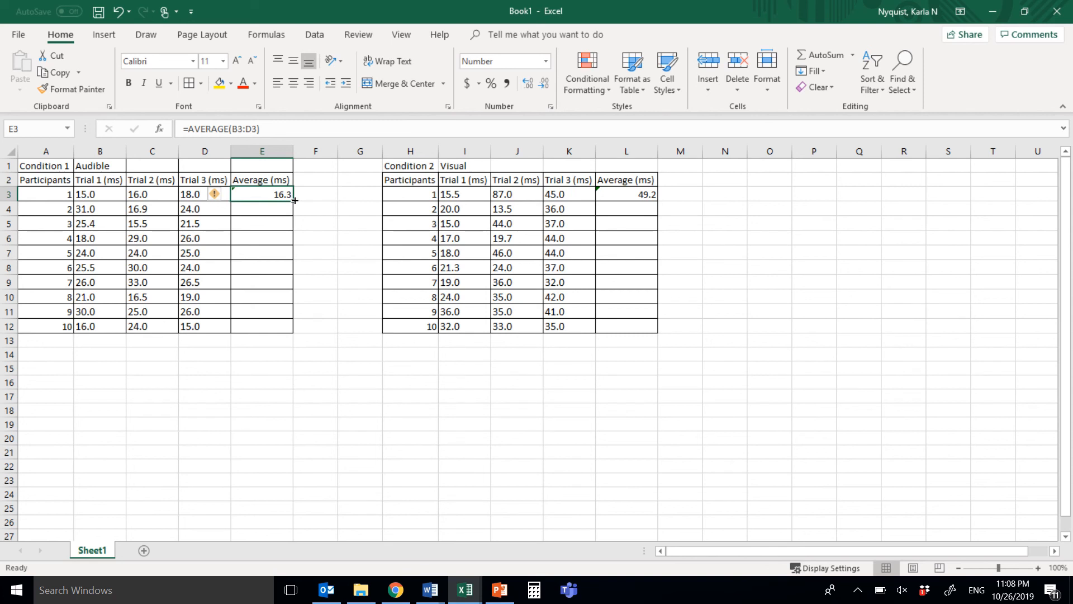
drag(294, 200, 295, 200)
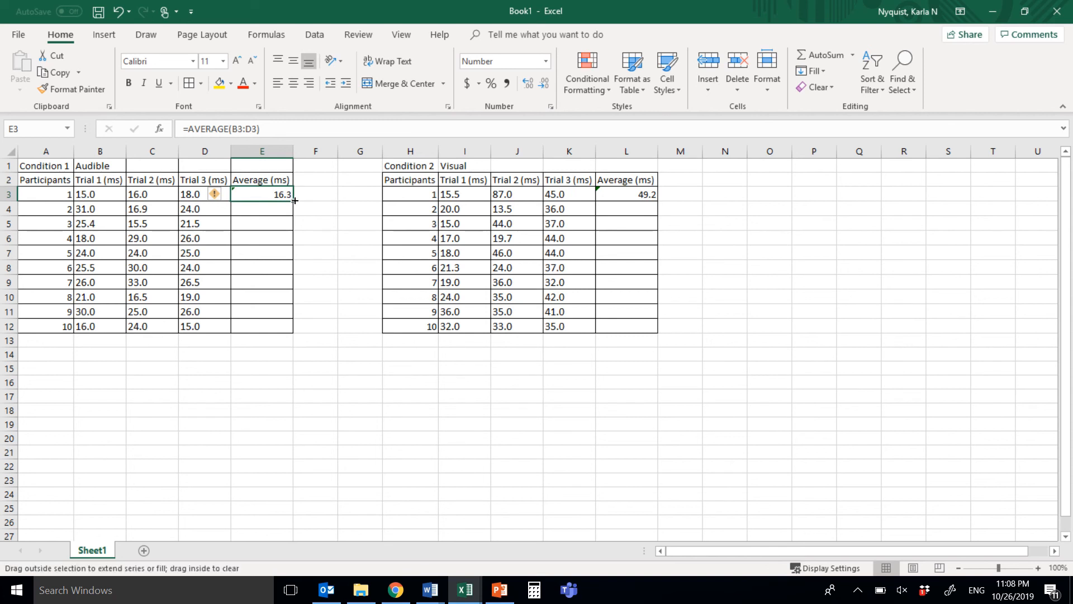
drag(294, 200, 277, 326)
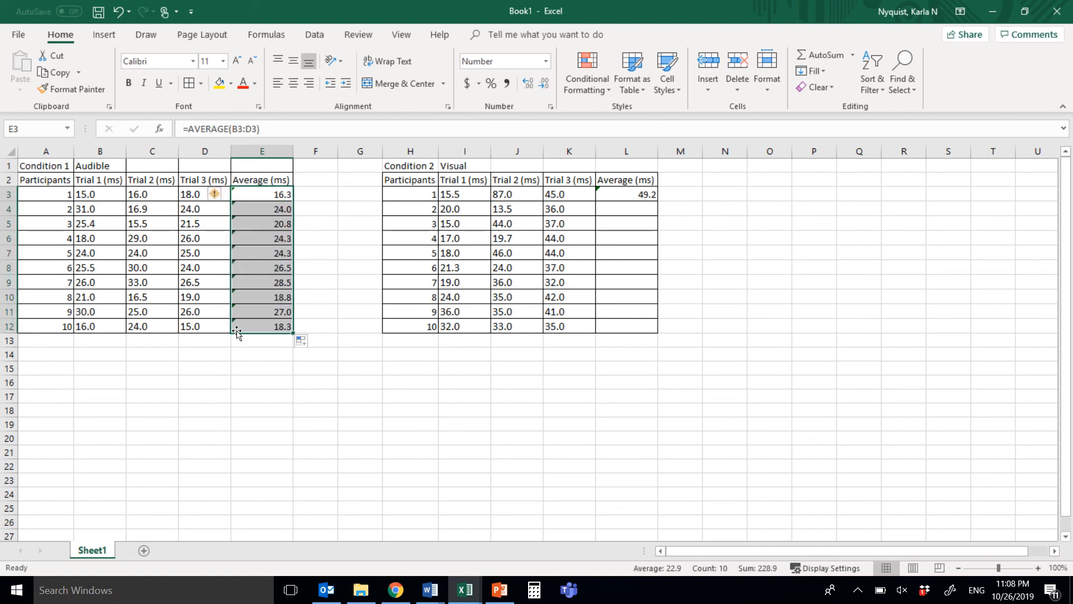
click(638, 197)
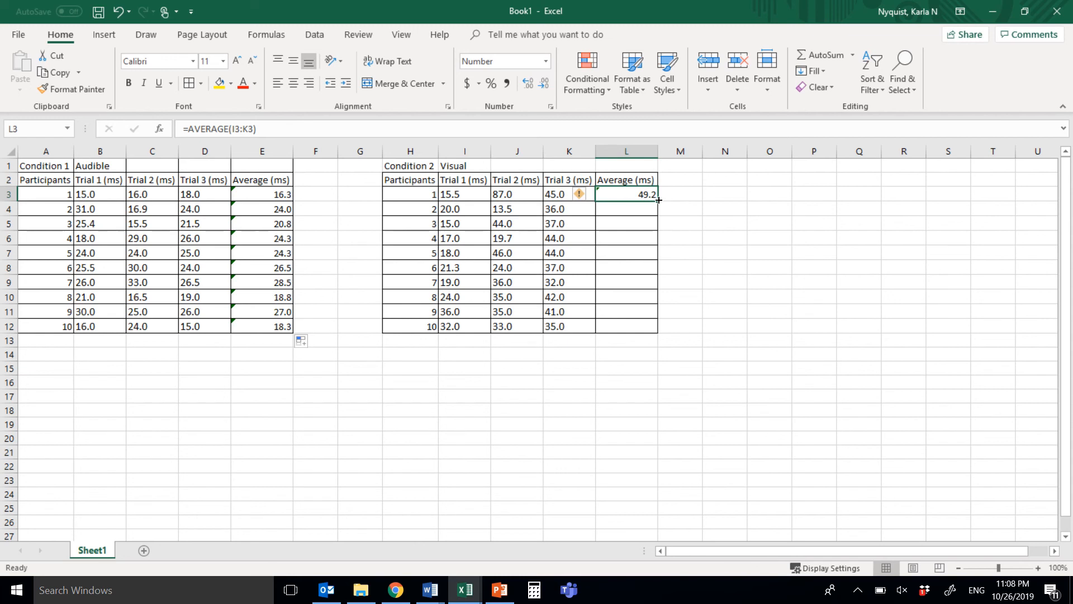
drag(658, 200, 658, 329)
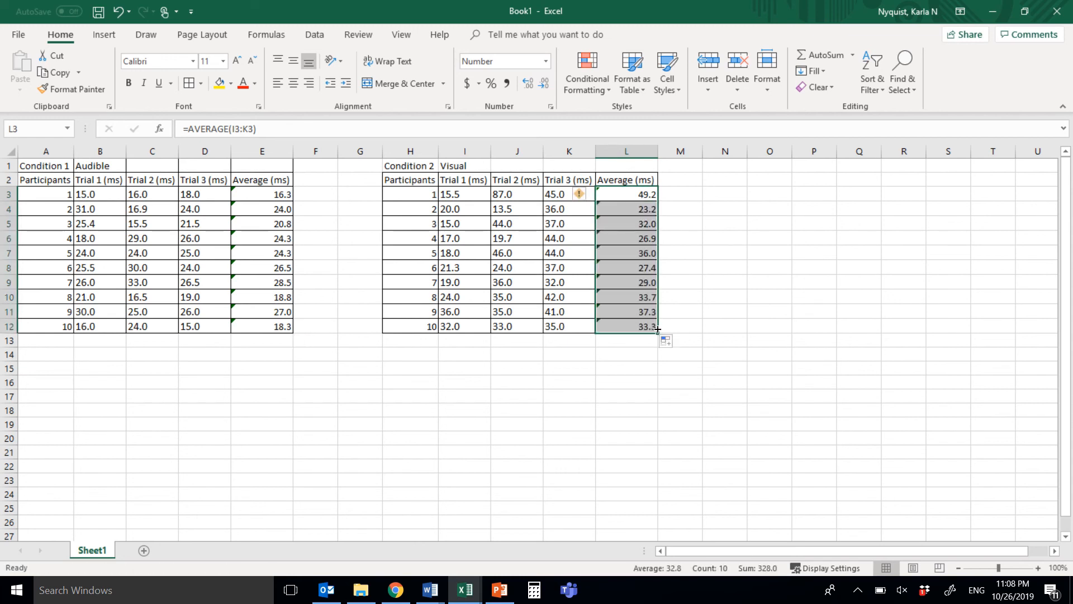